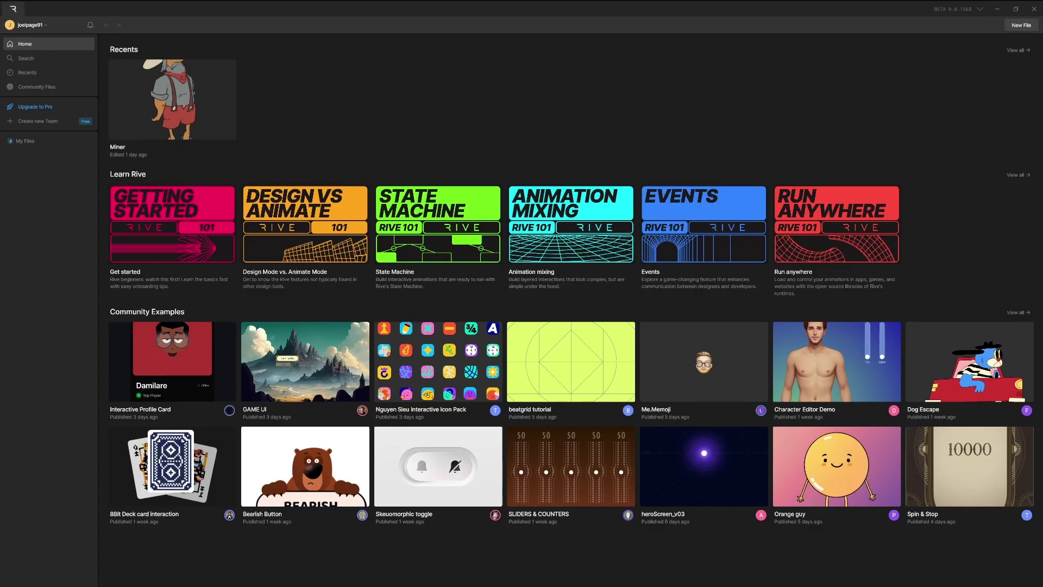
- Open the Miner thumbnail from Recents in the editor
click(172, 99)
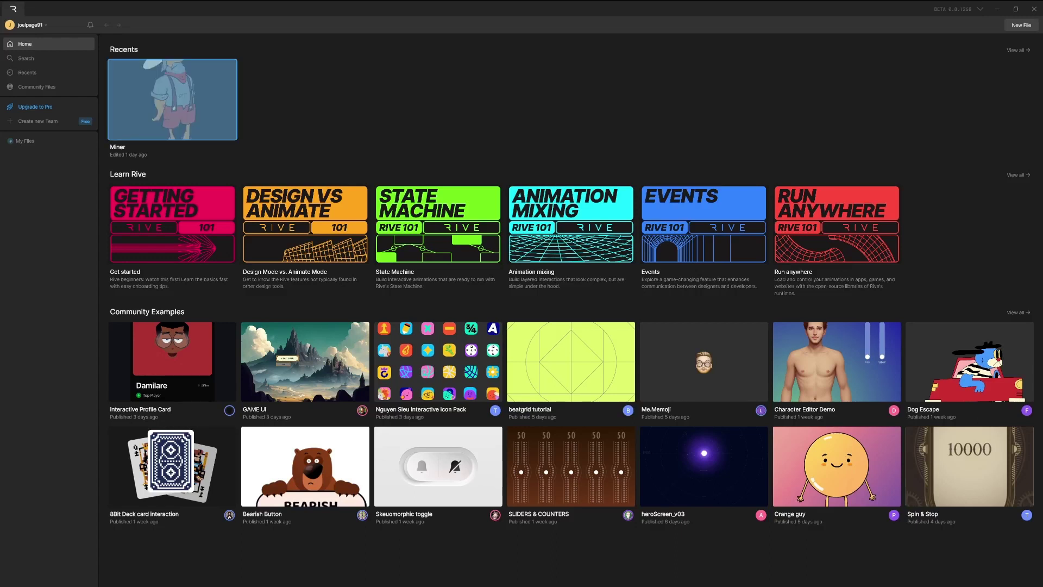
double_click(172, 99)
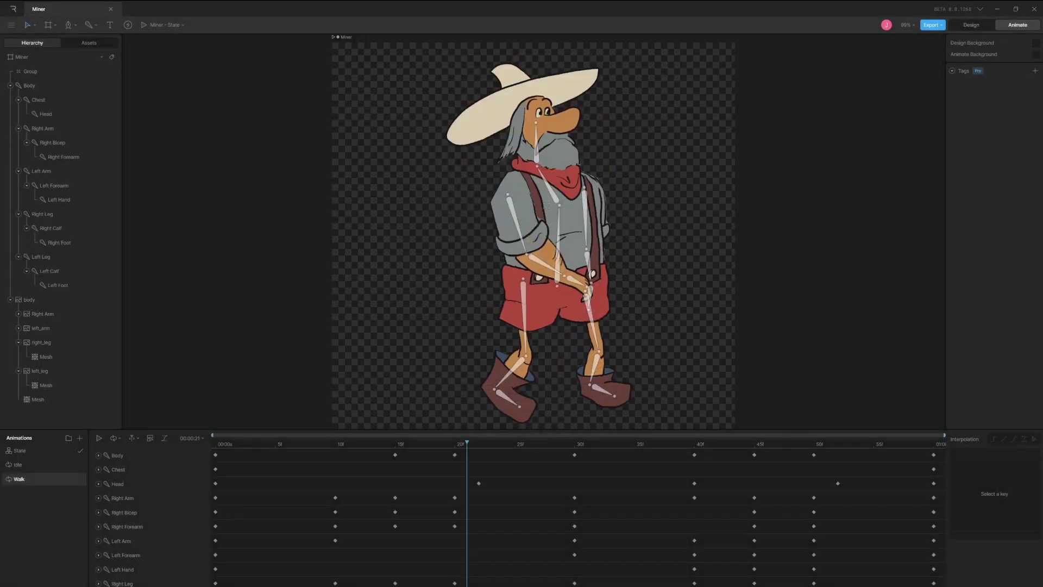
- Switch to Idle, open the State Machine graph and start playing the preview
click(18, 464)
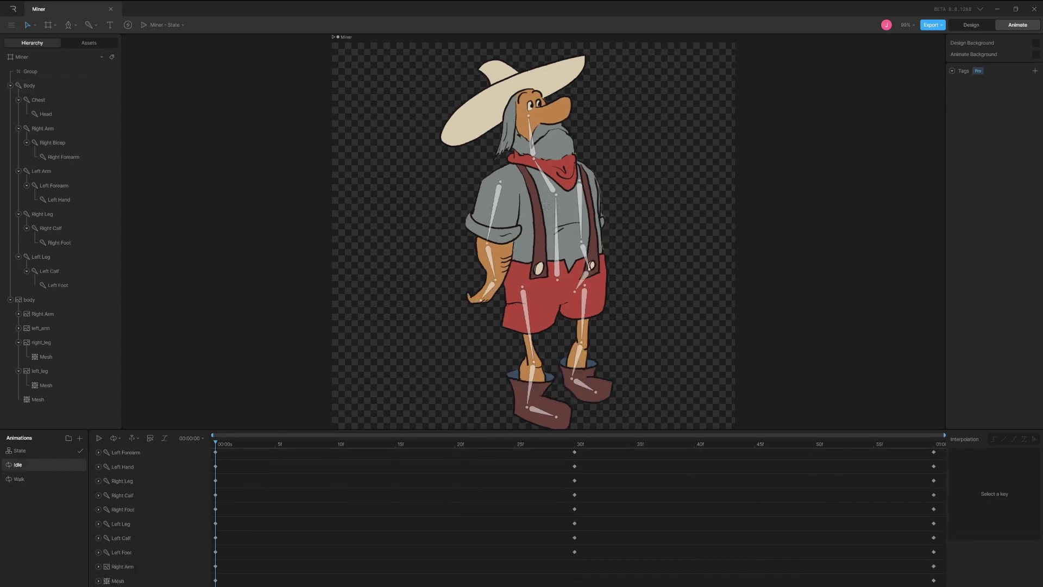
click(20, 450)
click(558, 459)
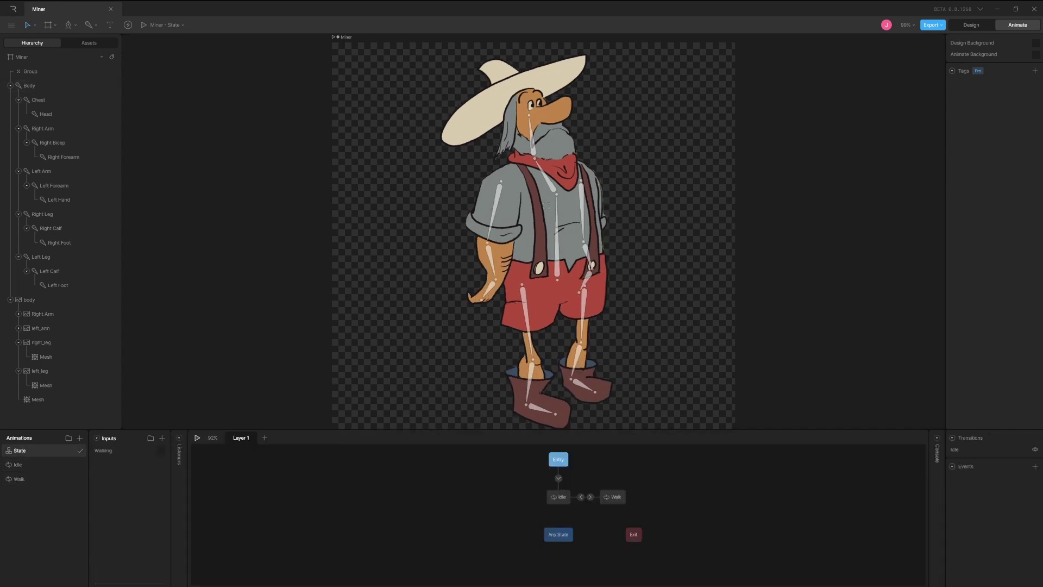
key(space)
- Toggle the Walking input on and off twice, then return to the Rive home screen
click(161, 450)
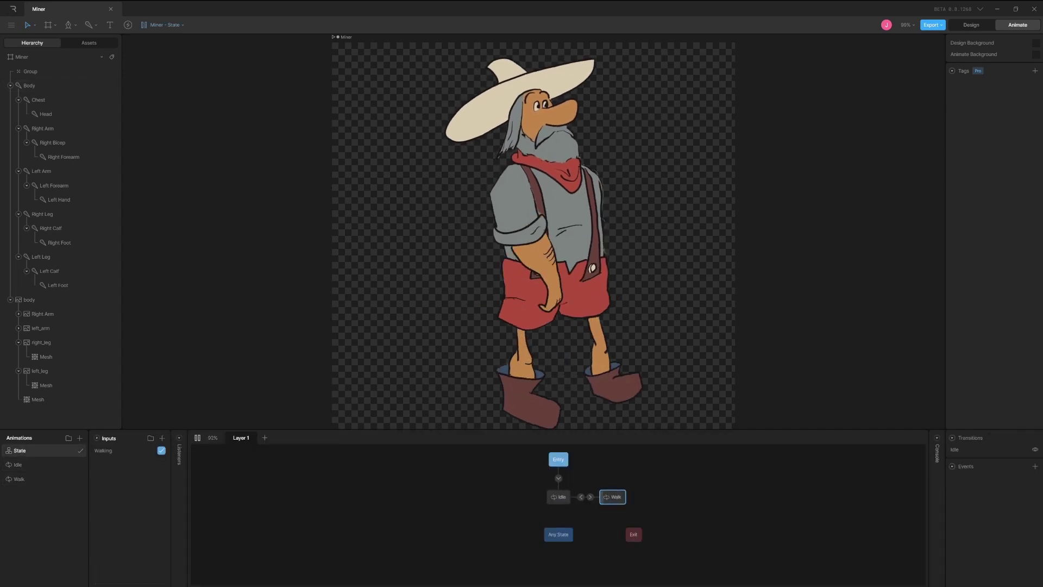
click(161, 450)
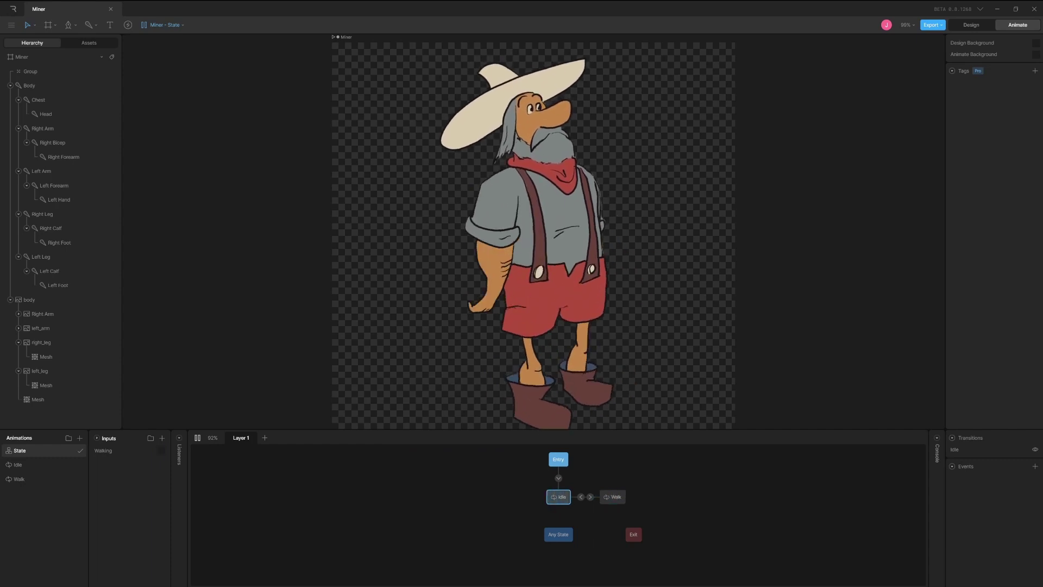
click(161, 451)
click(162, 450)
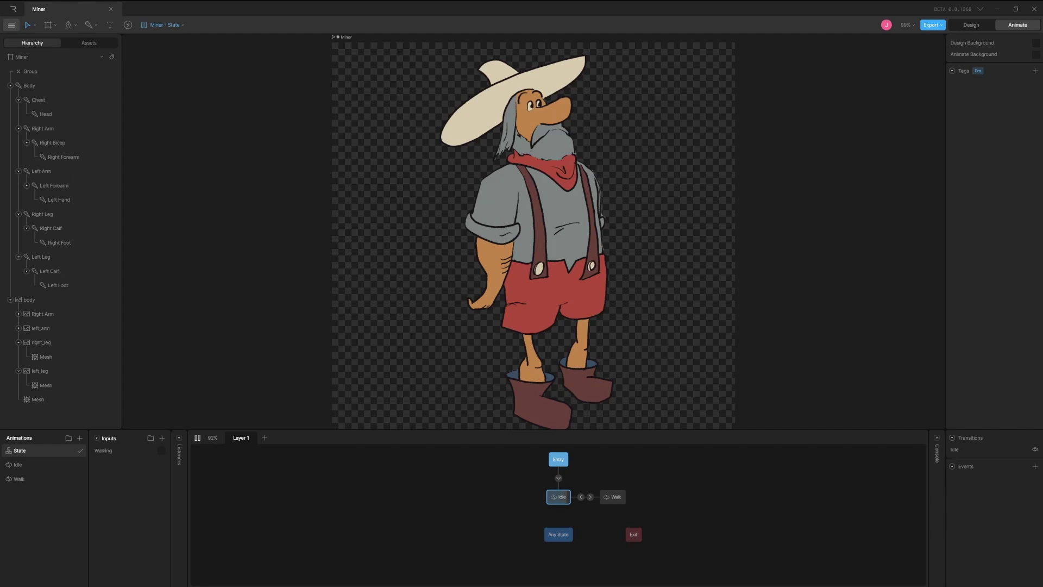
click(10, 25)
click(13, 9)
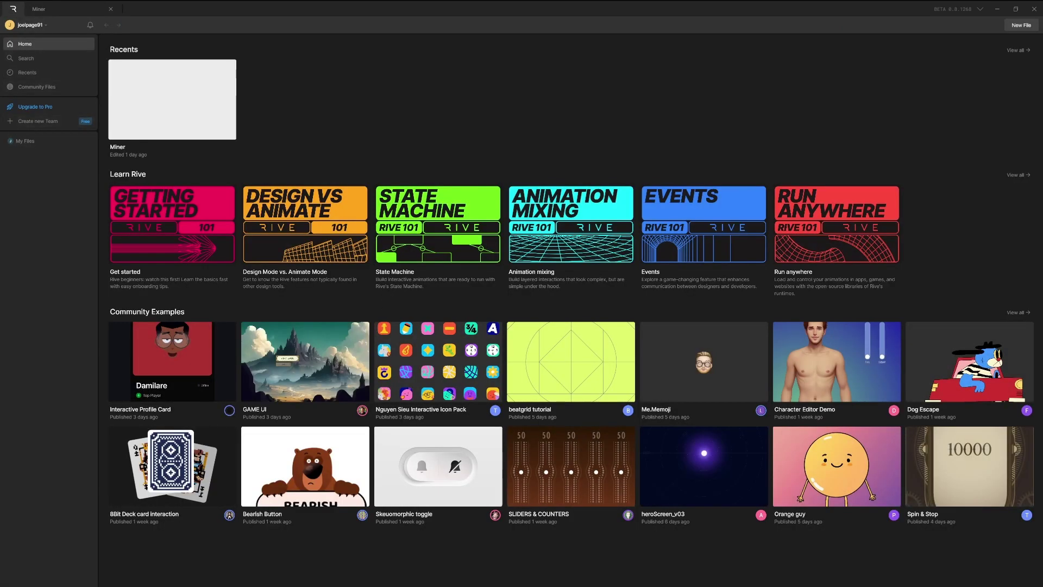
- Reopen the Miner file and bring up the main file menu to start a new file
click(172, 99)
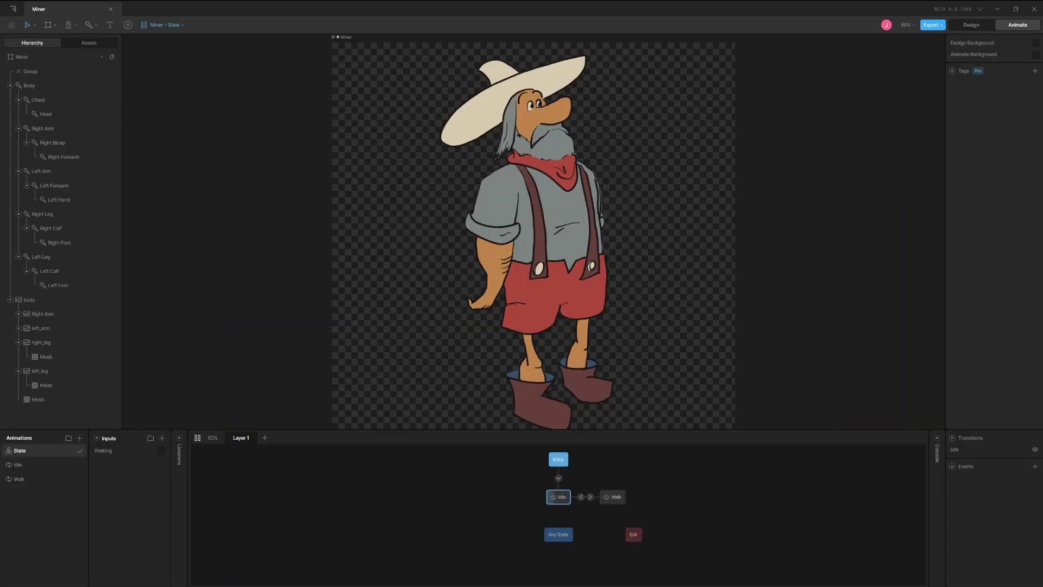
click(11, 25)
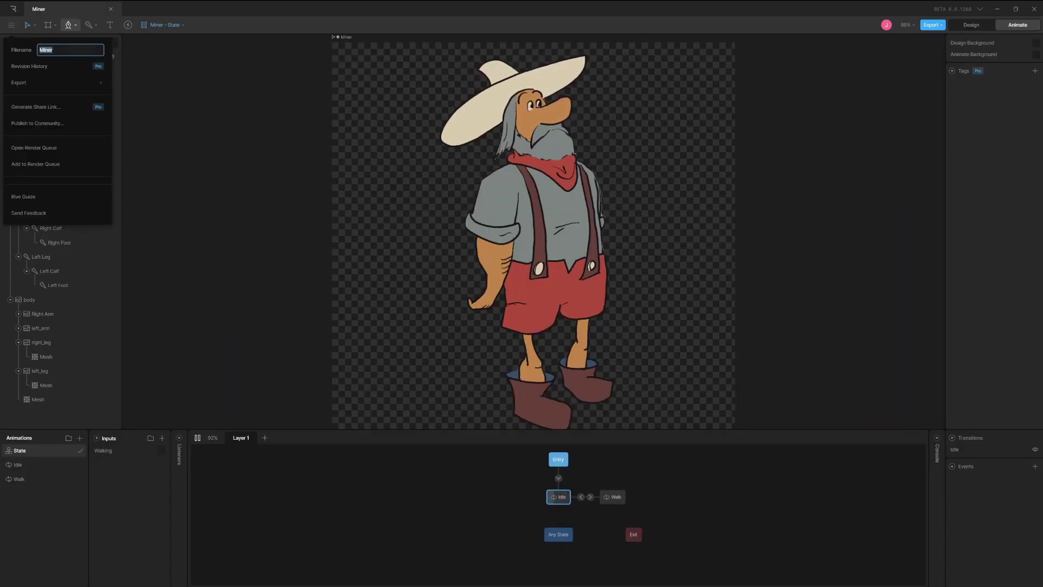
key(Escape)
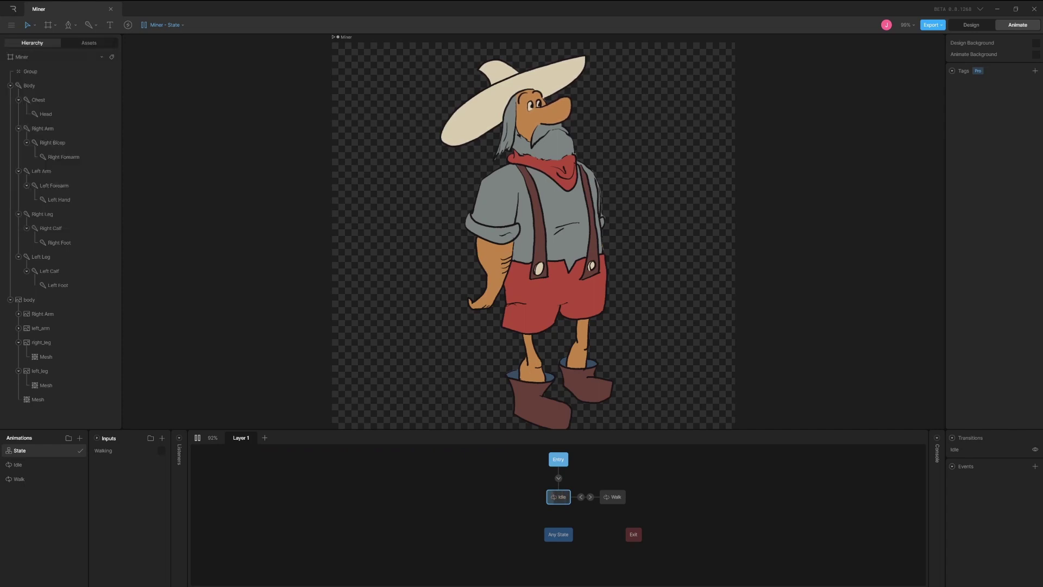
click(11, 25)
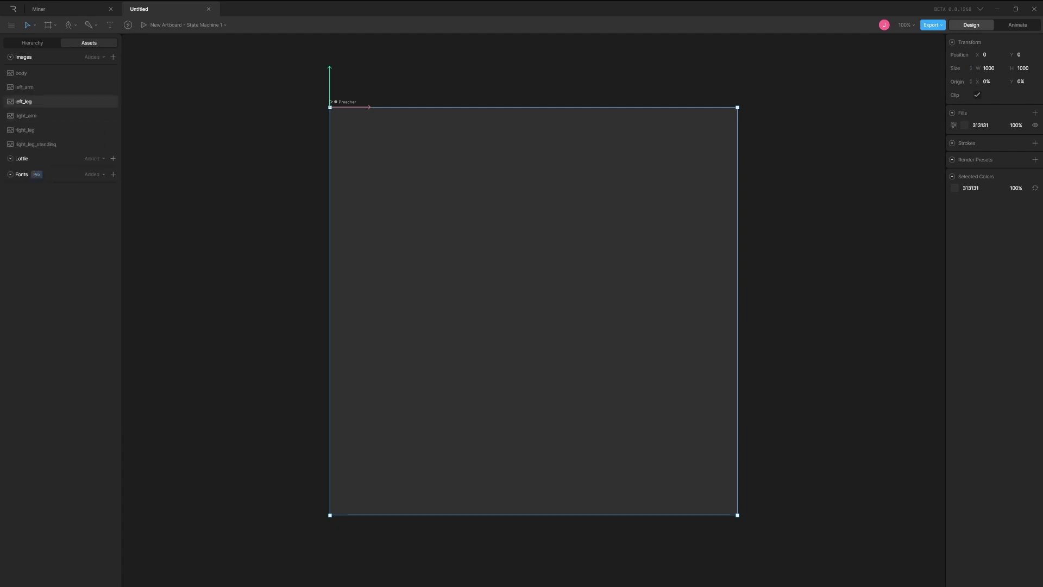
- Place the body, left_leg and right_leg images onto the Preacher artboard
drag(33, 73, 530, 288)
click(89, 42)
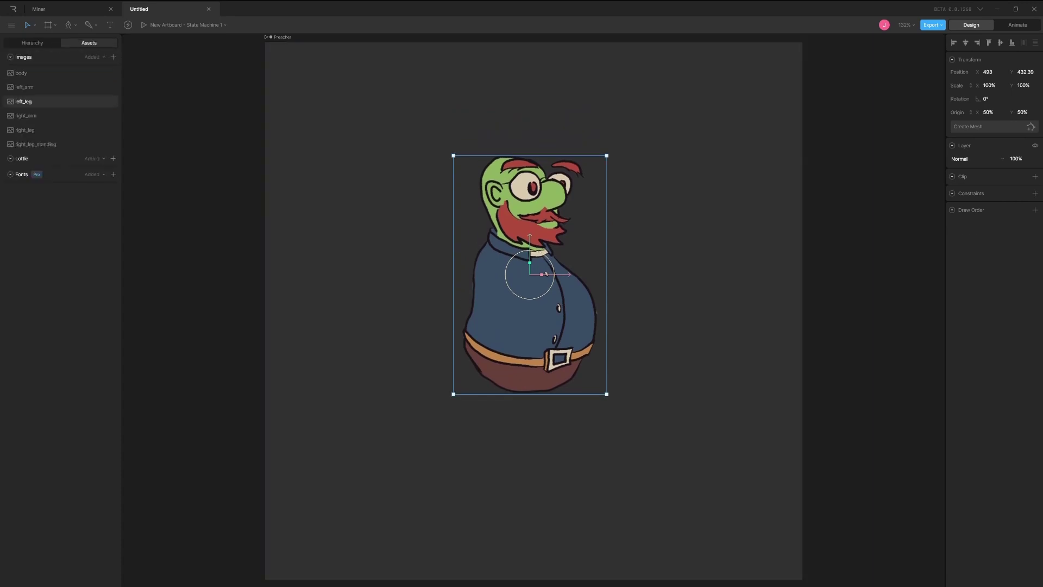
drag(24, 101, 508, 422)
click(89, 43)
drag(24, 130, 540, 425)
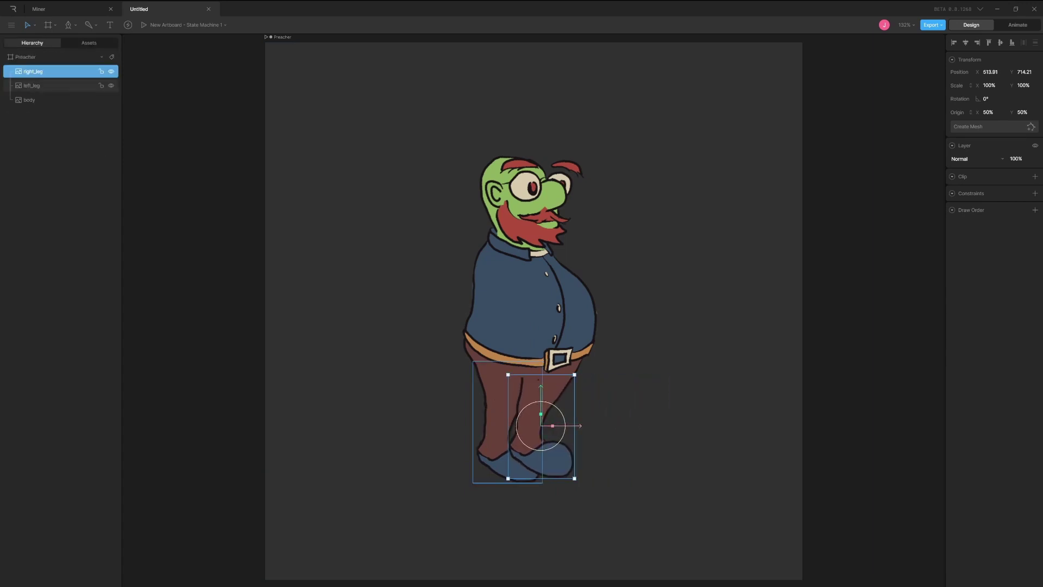
- Place left_arm and right_arm beside the body and drag the limbs into the body layer
click(89, 43)
drag(24, 87, 465, 303)
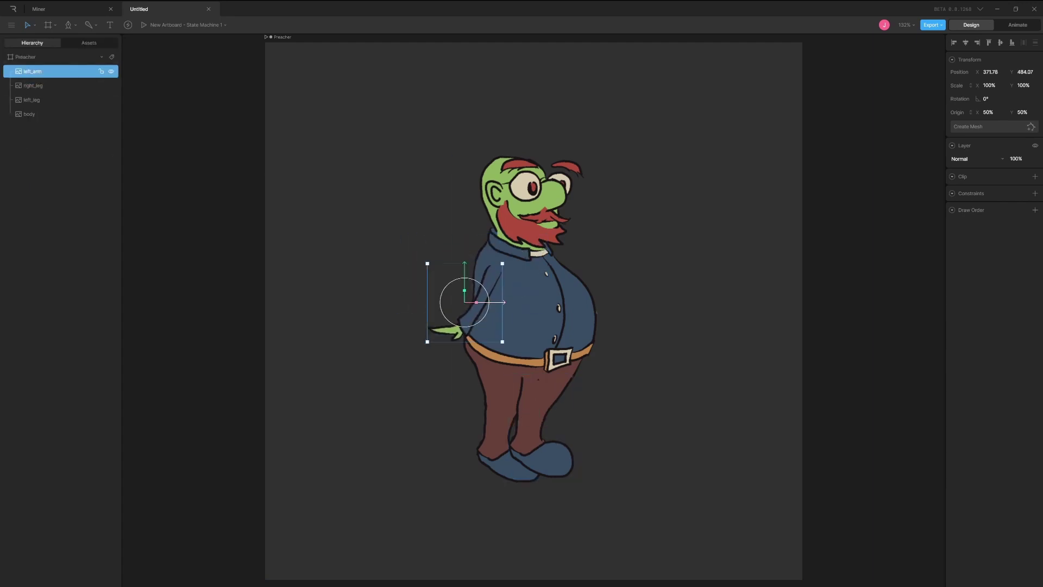
click(89, 43)
drag(25, 114, 584, 287)
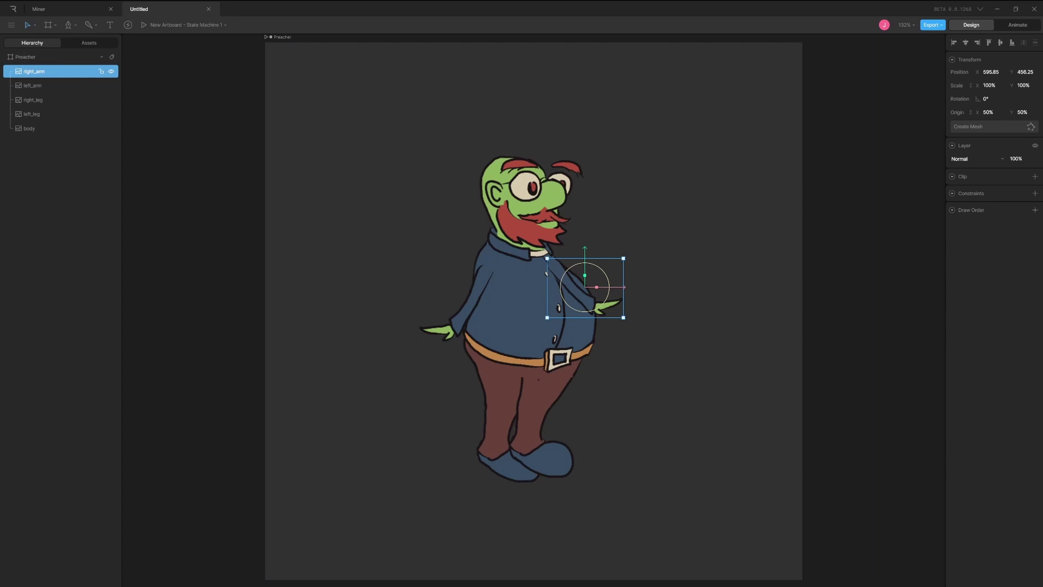
click(29, 128)
drag(30, 129, 29, 72)
- Expand the body layer and add an OverBody draw-order rule to left_arm
click(32, 86)
shift+click(32, 128)
click(9, 71)
click(41, 100)
click(1035, 210)
text(OverBody)
key(Return)
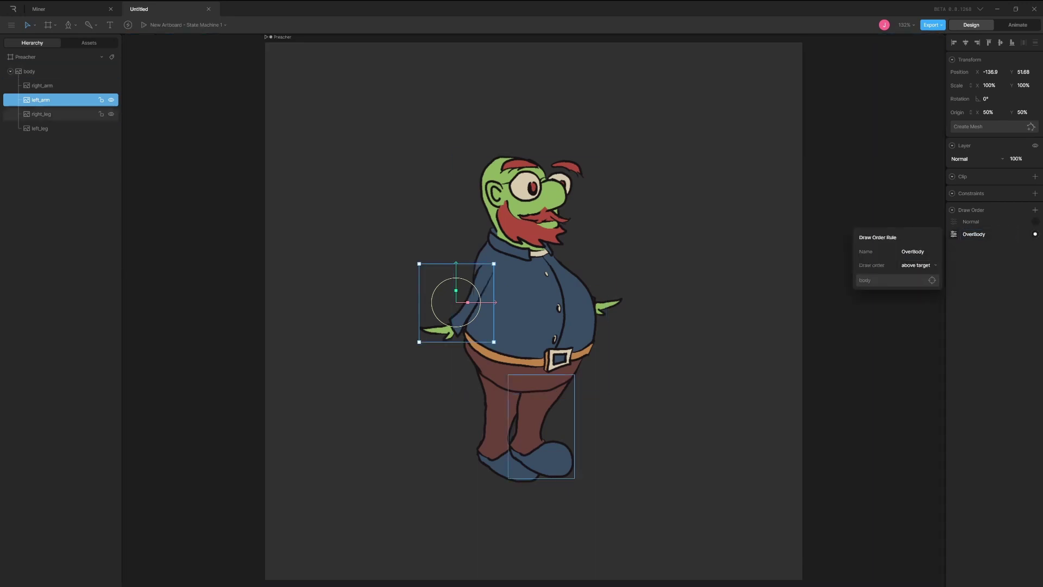
- Move right_leg below left_leg and give it an OverBody rule targeting body
click(41, 113)
drag(41, 113, 41, 129)
click(1036, 210)
text(OverBody)
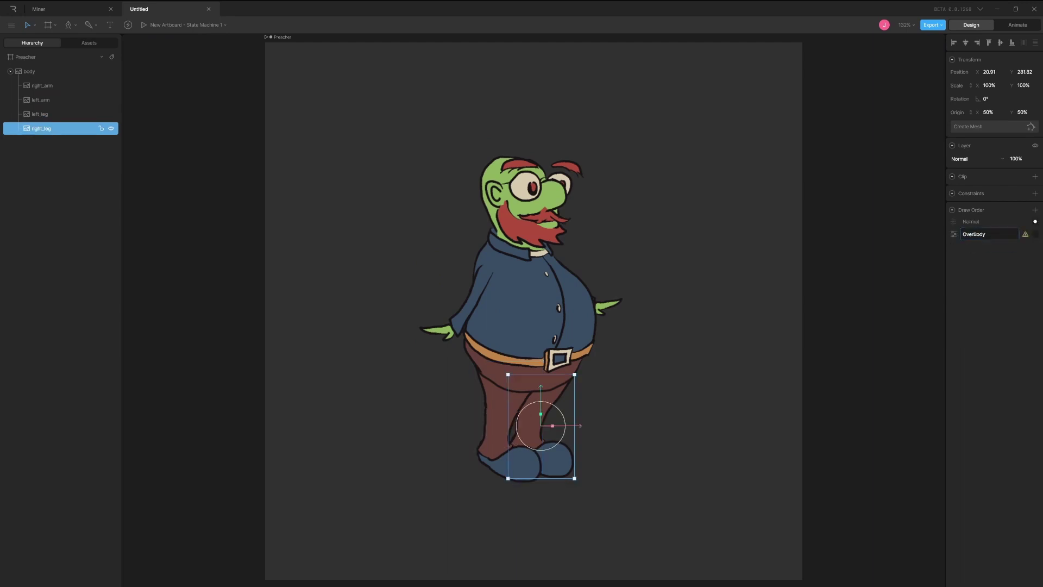
key(Return)
click(48, 71)
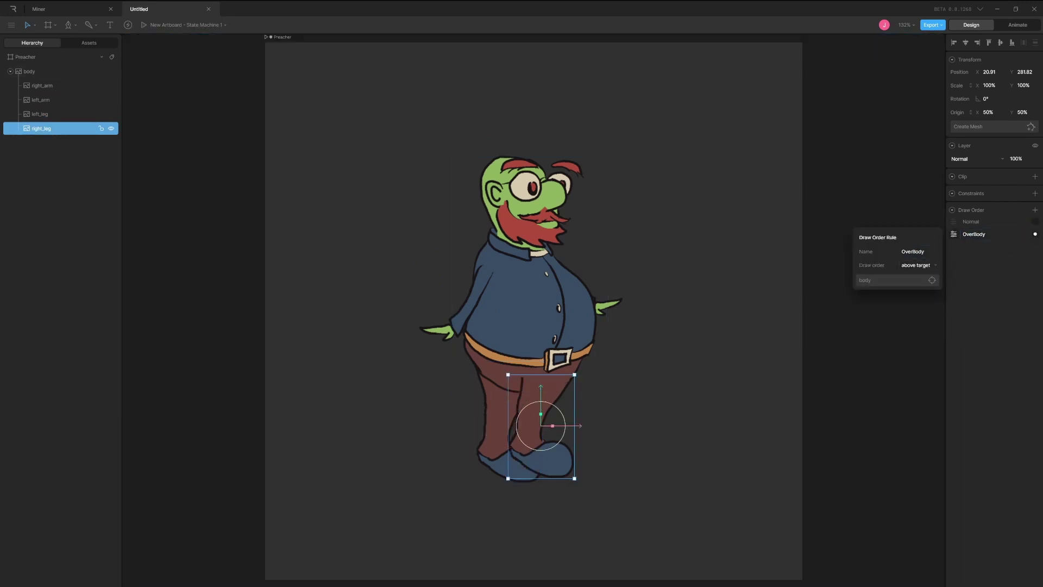
- Add an 'Over Body' draw-order rule targeting body to left_leg
click(40, 114)
click(1035, 209)
text(Over Body)
key(Return)
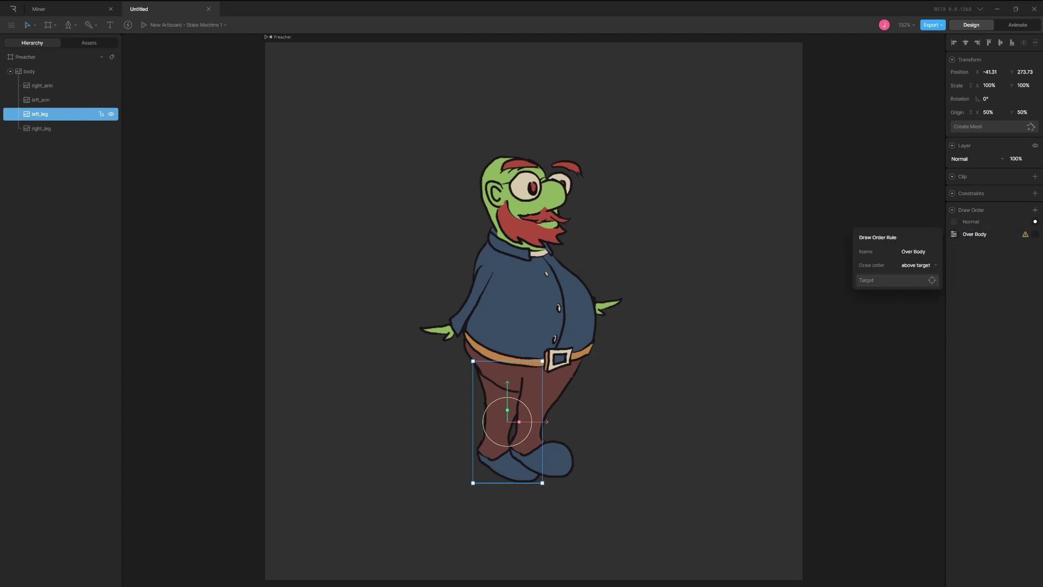
click(49, 71)
- Retarget left_leg's draw-order rule to right_leg and rename it 'Over Ba'
click(42, 128)
click(40, 114)
click(41, 128)
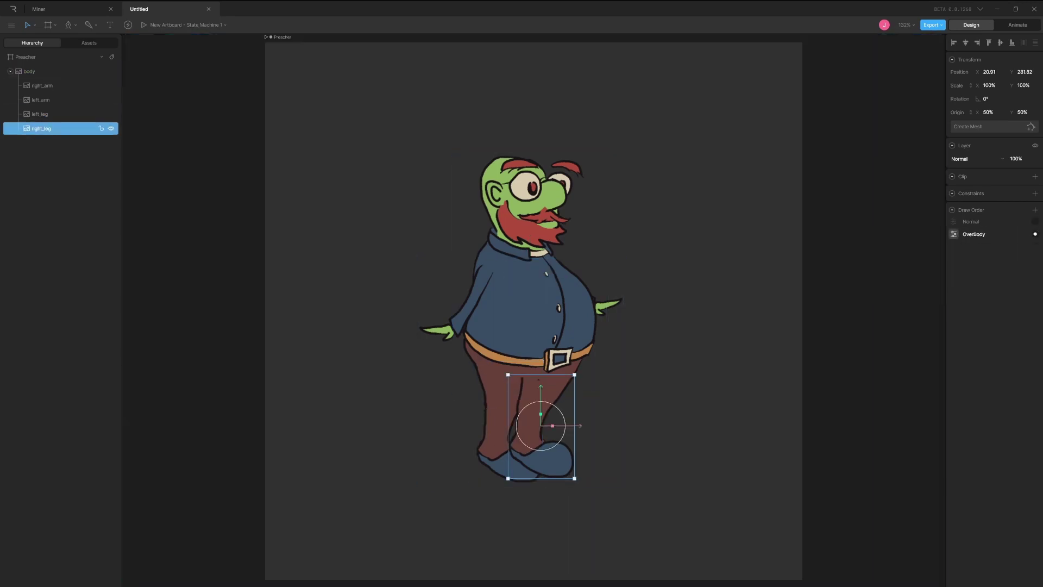
click(39, 113)
click(954, 234)
click(933, 280)
click(42, 128)
double_click(974, 233)
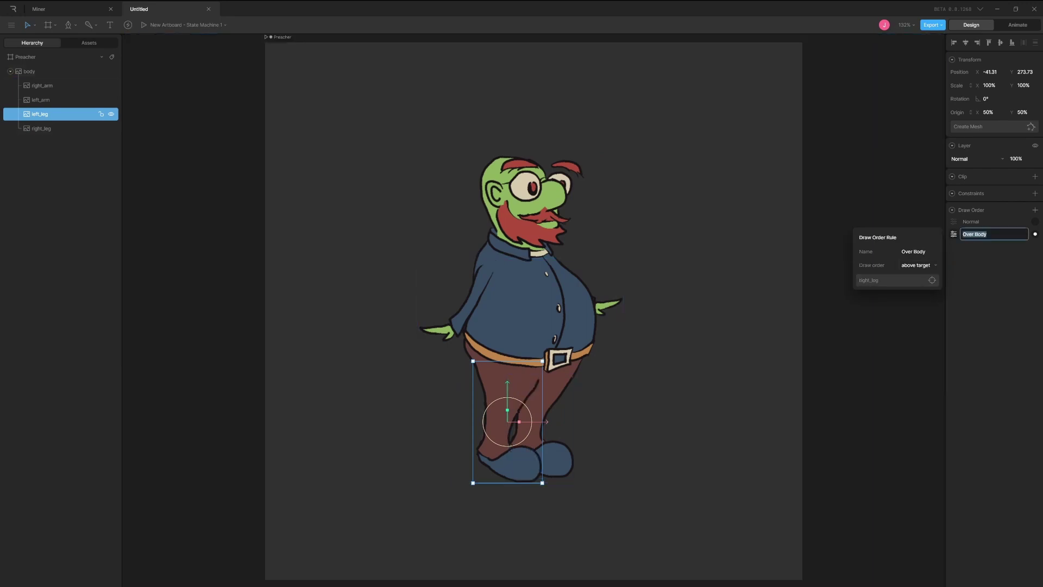
text(Over Ba)
key(Return)
key(Escape)
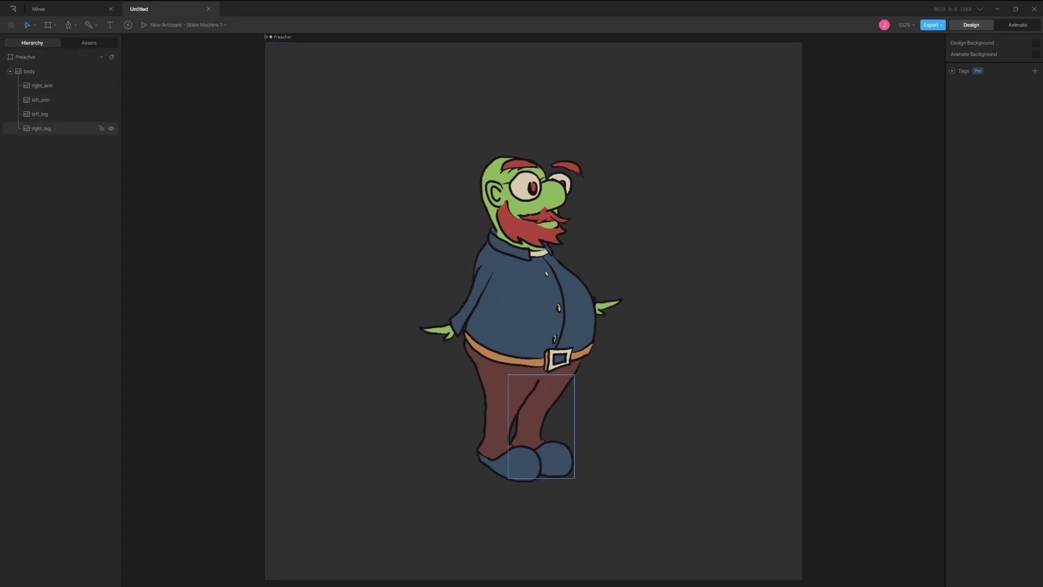
- Check each arm and leg layer in turn, then return to the parent body layer
click(37, 85)
click(40, 99)
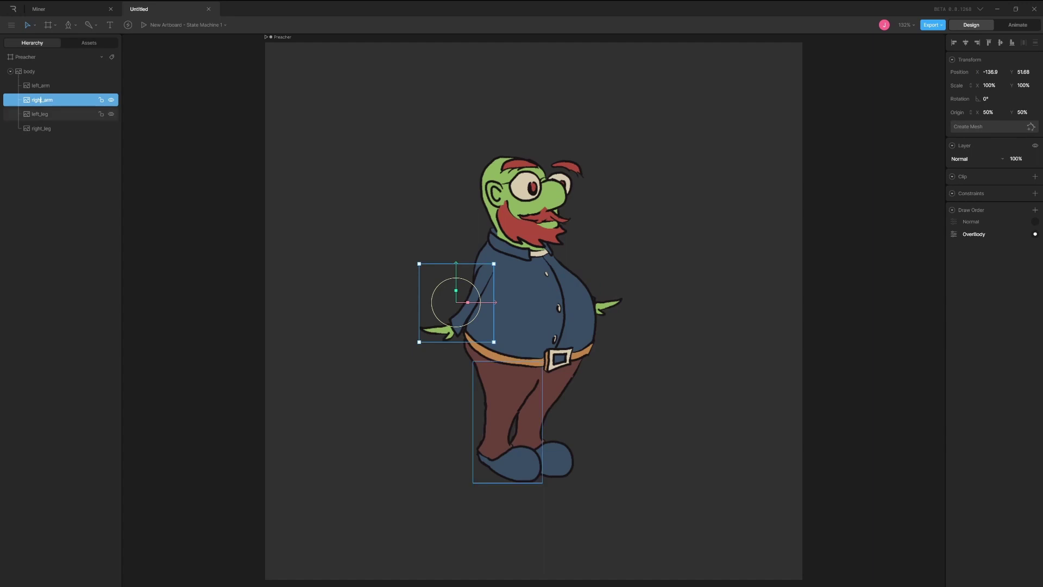
click(40, 114)
click(41, 128)
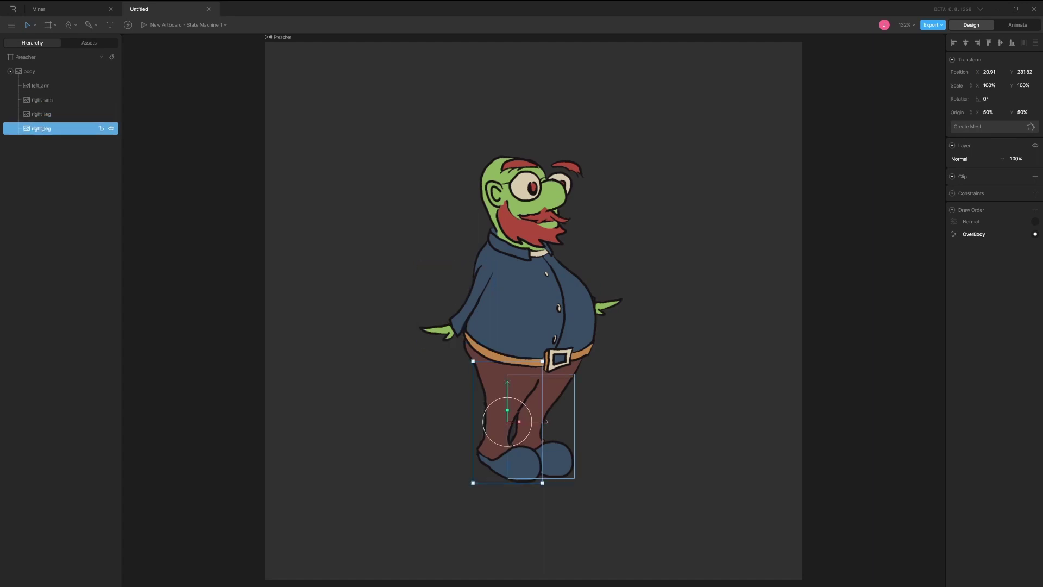
key(Escape)
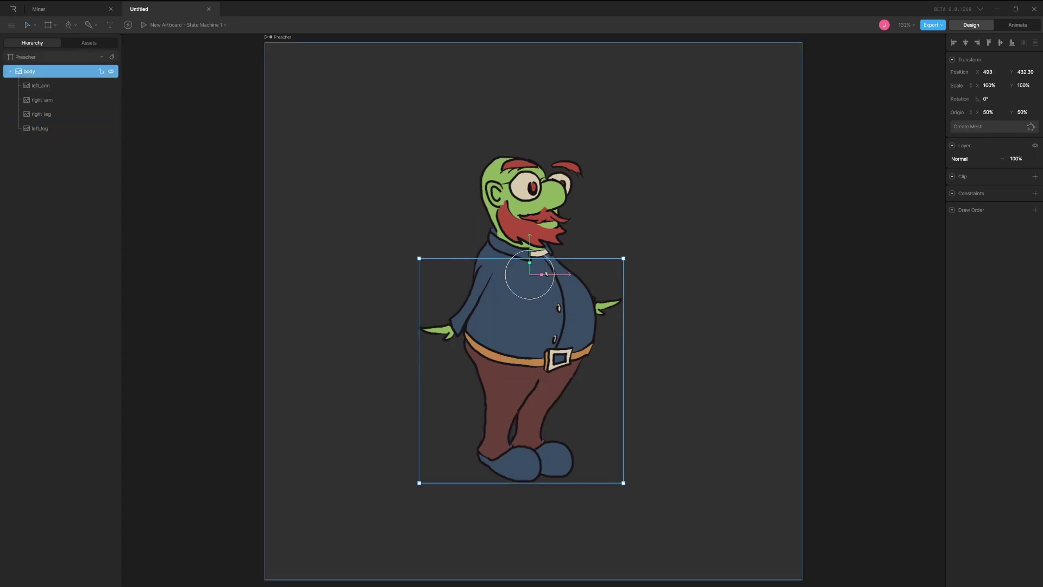
- Draw a bone chain from the head through the belt and hip, down to the knee and ankle
key(Escape)
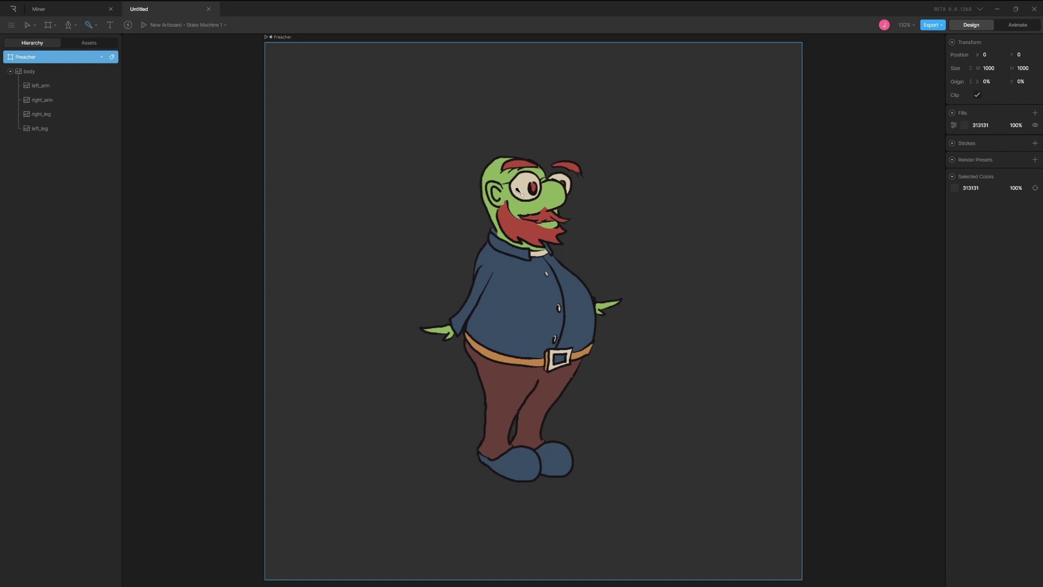
click(511, 254)
click(541, 352)
click(501, 354)
click(503, 412)
click(488, 458)
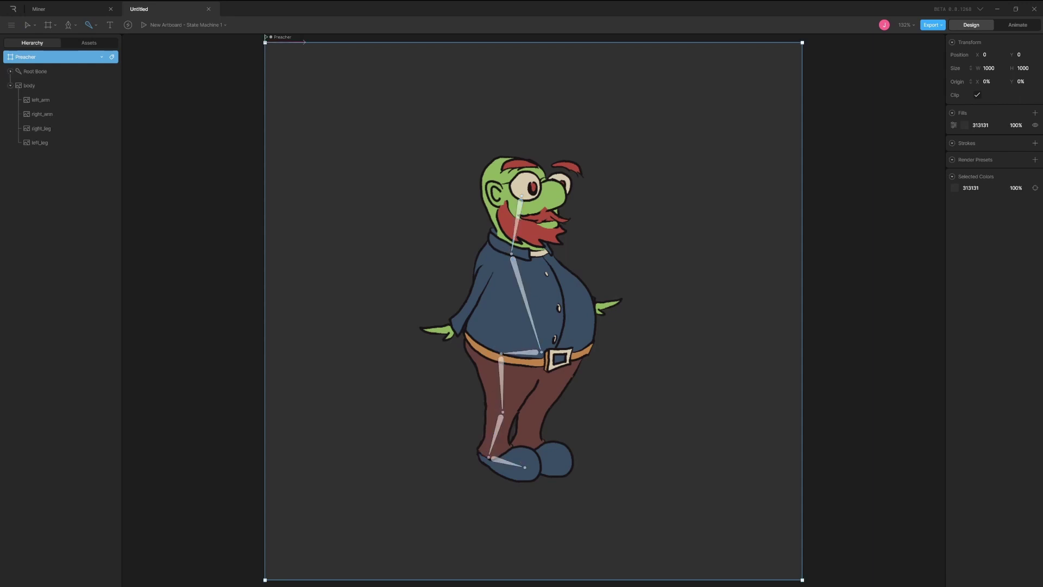
key(Escape)
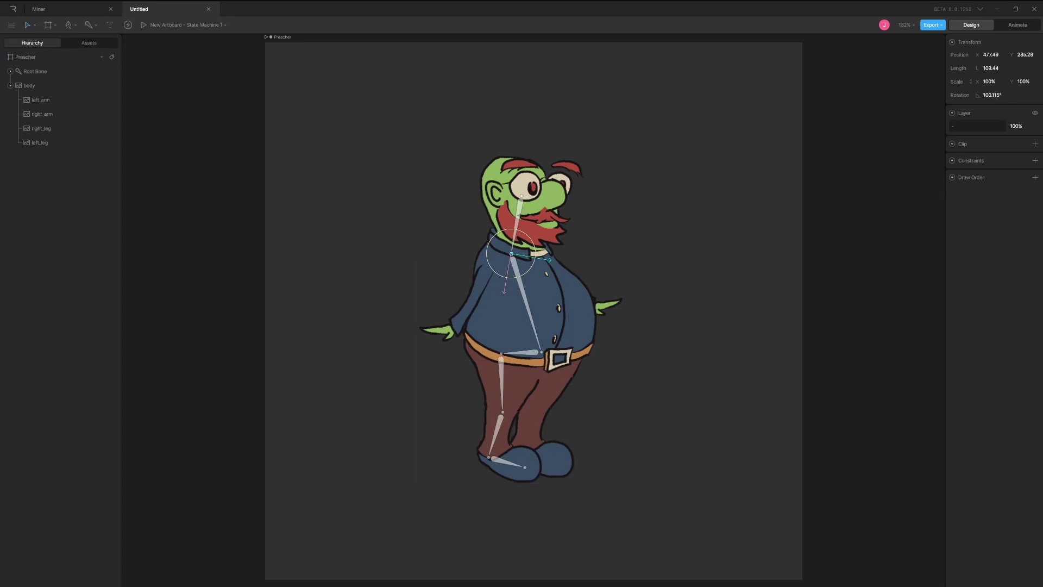
- Draw an arm bone chain from the neck through the shoulder to the elbow
click(96, 25)
click(106, 48)
click(511, 254)
click(487, 270)
click(472, 302)
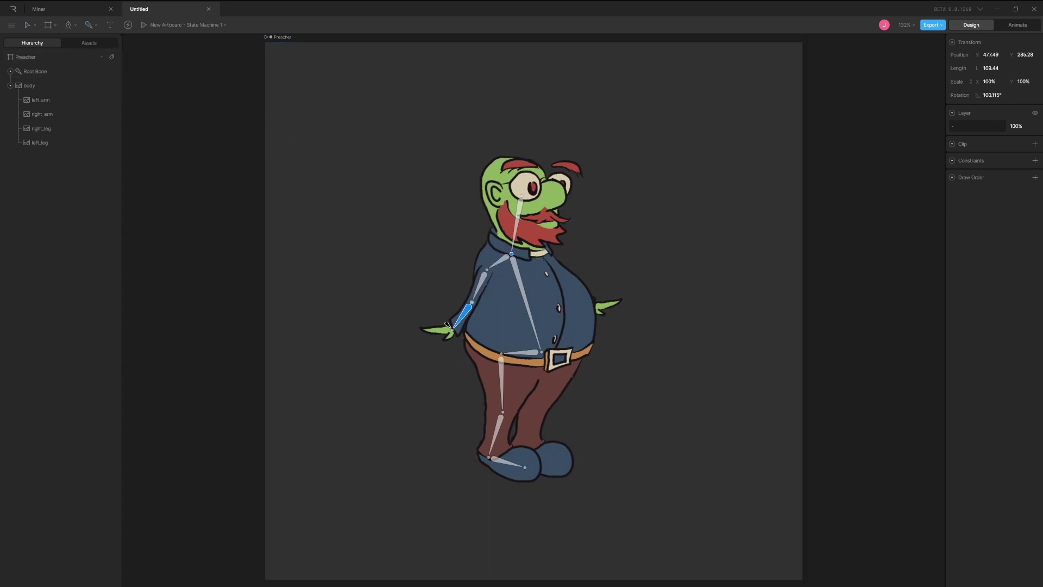
key(Escape)
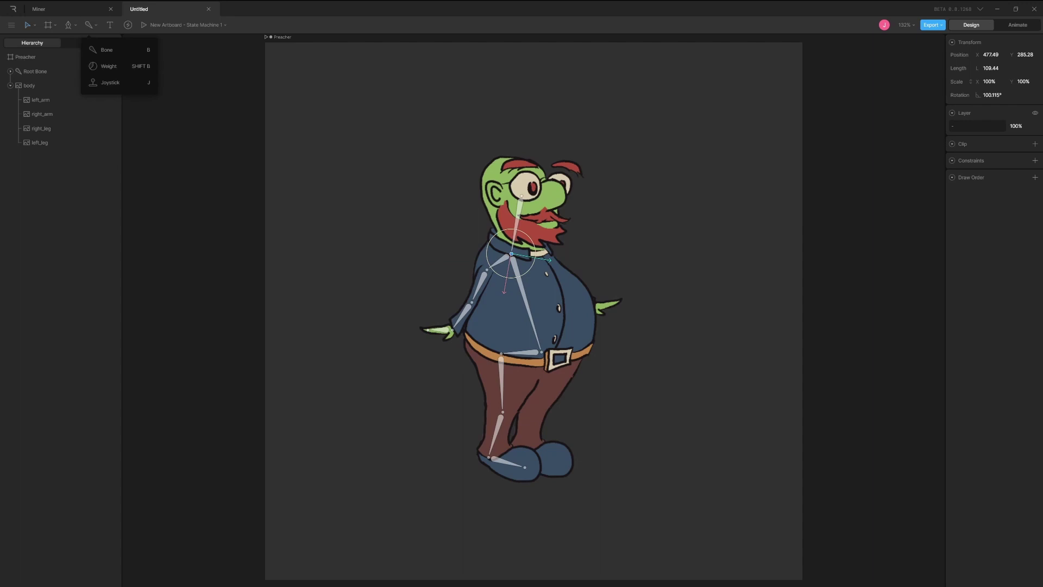
- Add an 'Over Body' draw-order rule targeting body to left_arm
click(40, 100)
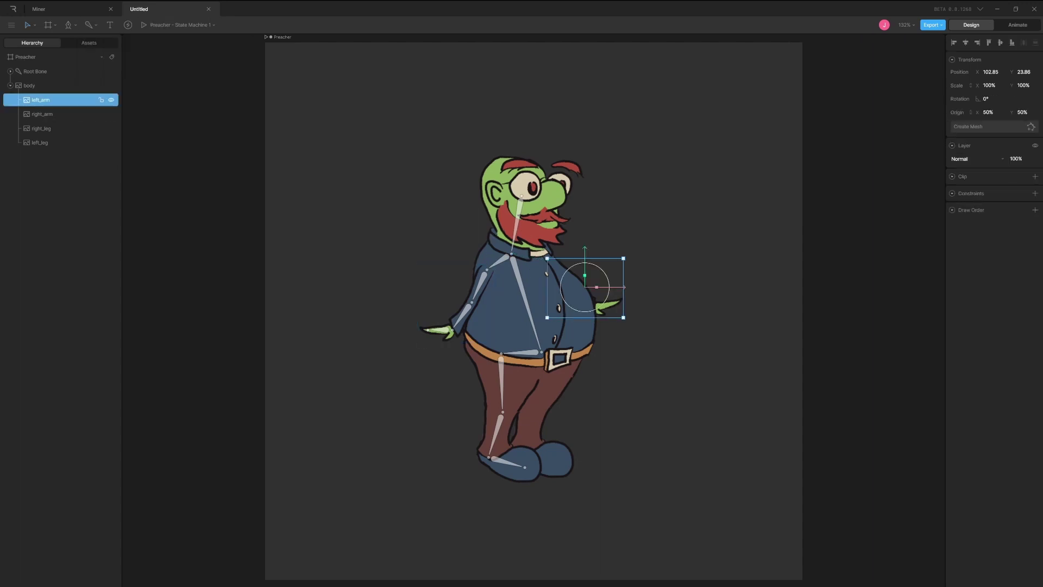
click(1035, 210)
text(Over Body)
key(Return)
click(932, 280)
click(29, 85)
- From the root bone, draw the second arm chain: shoulder, upper arm, forearm and hand
click(35, 71)
click(512, 253)
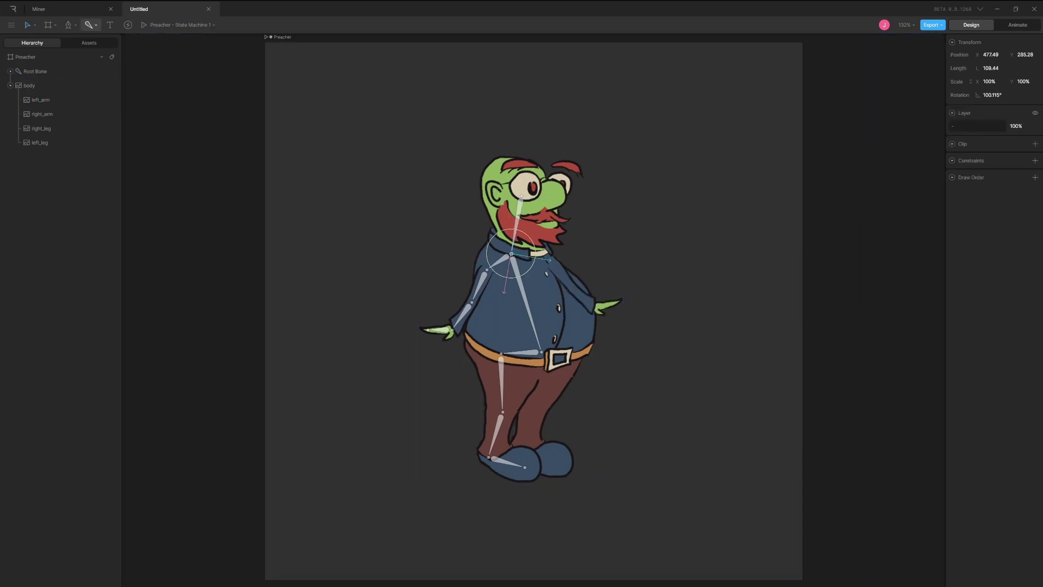
click(553, 263)
click(573, 287)
click(595, 306)
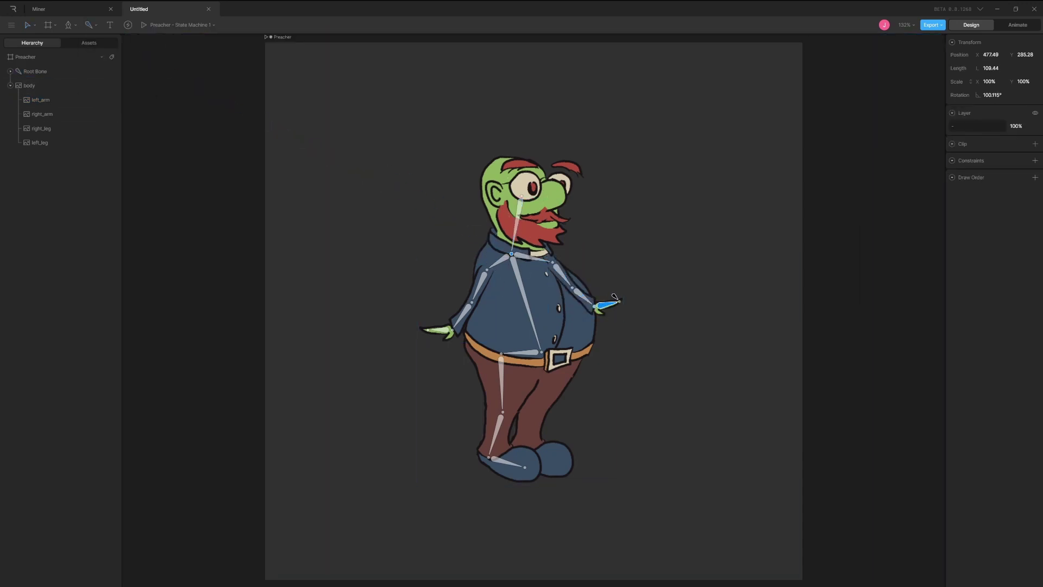
click(619, 299)
key(Escape)
- Draw the second leg chain from the hip: thigh, calf and foot to the toe
click(542, 352)
click(536, 409)
click(526, 450)
click(558, 464)
key(Escape)
click(41, 143)
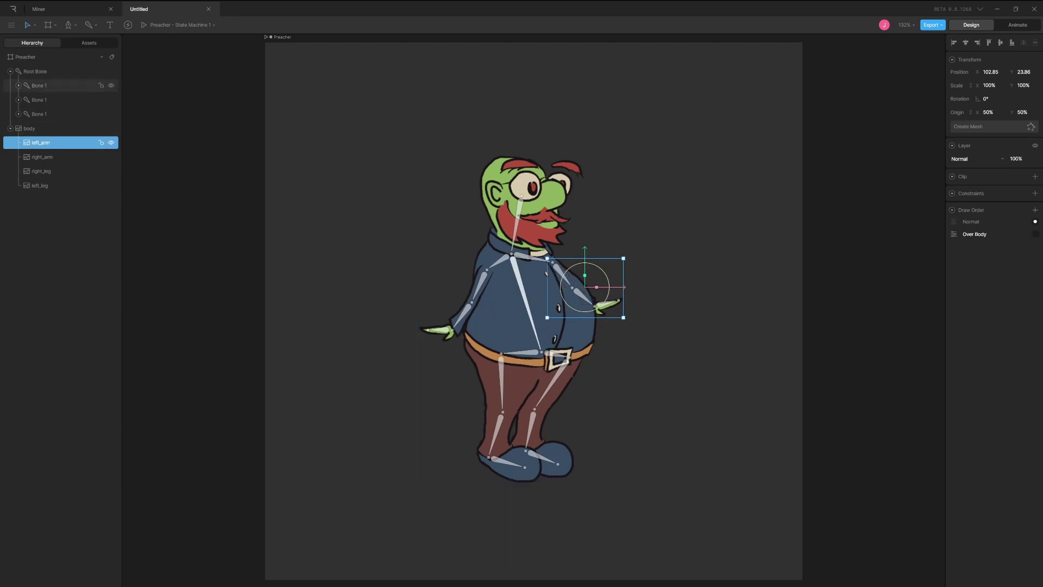
- Rename the root bone to Skeleton and nest right_leg_standing inside right_leg
double_click(35, 72)
text(Skeleton)
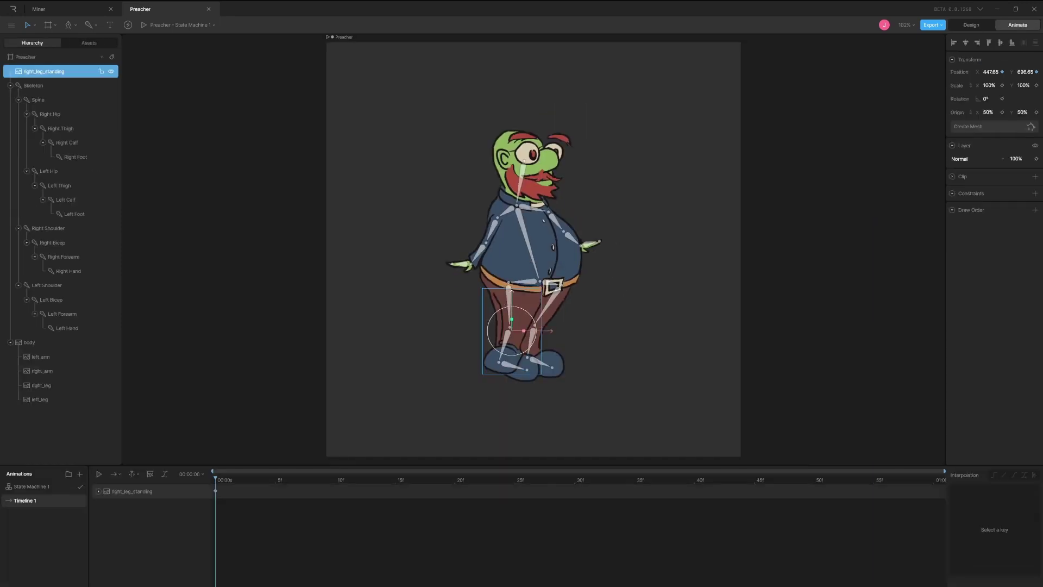
mouse_move(525, 333)
mouse_down()
mouse_move(513, 326)
mouse_move(520, 336)
mouse_up()
scroll(515, 329, up, 5)
drag(44, 71, 49, 386)
- Compare right_leg with right_leg_standing in design mode, then select the Skeleton bone
click(41, 370)
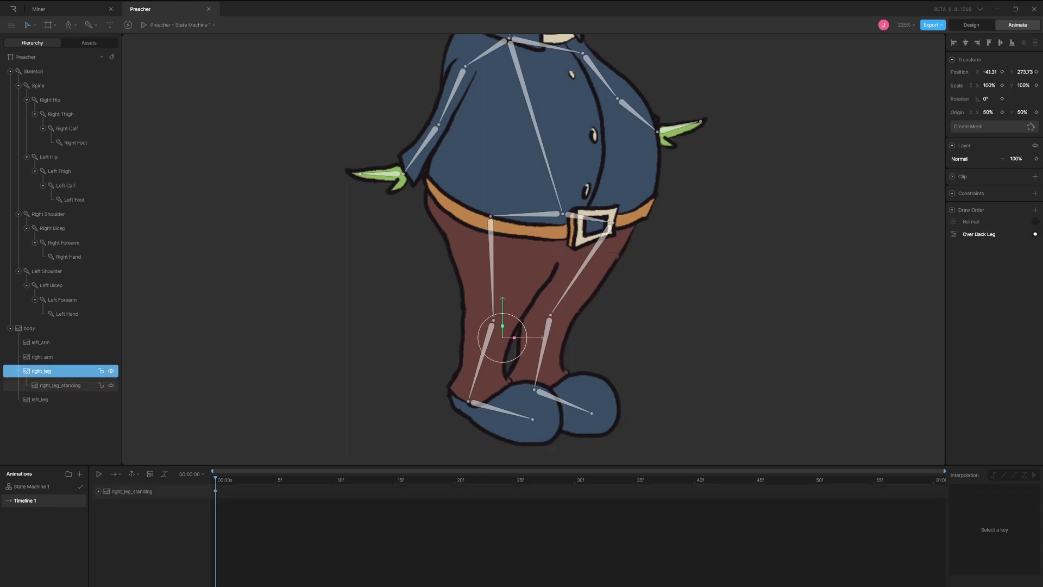
click(60, 385)
click(41, 370)
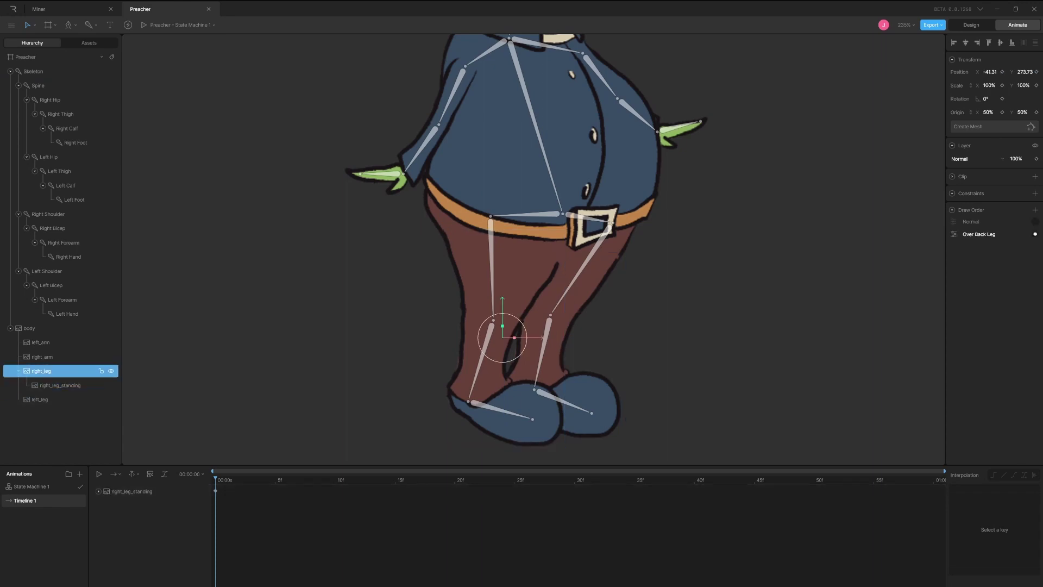
click(59, 385)
click(42, 371)
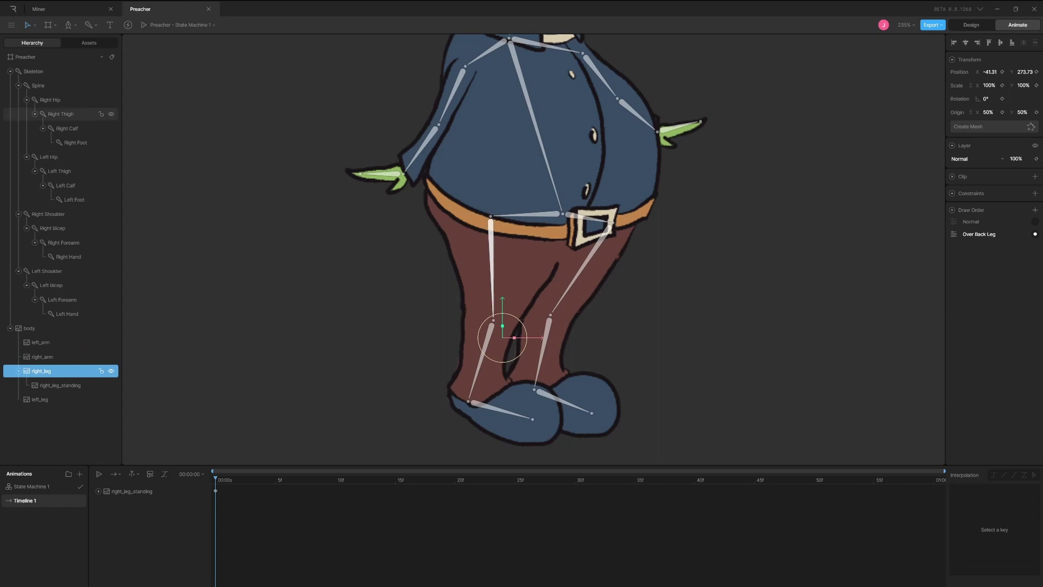
click(972, 25)
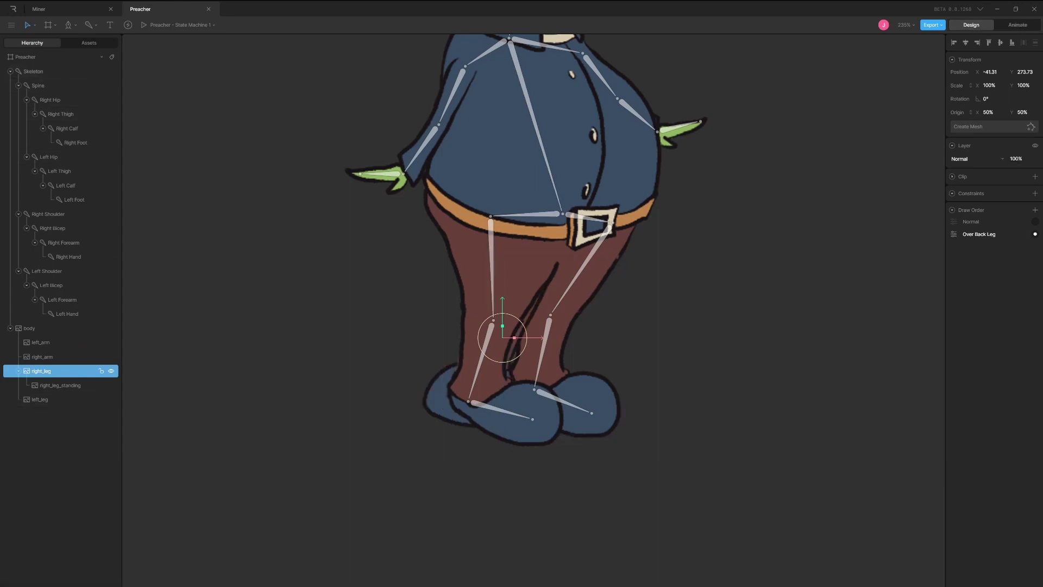
click(59, 385)
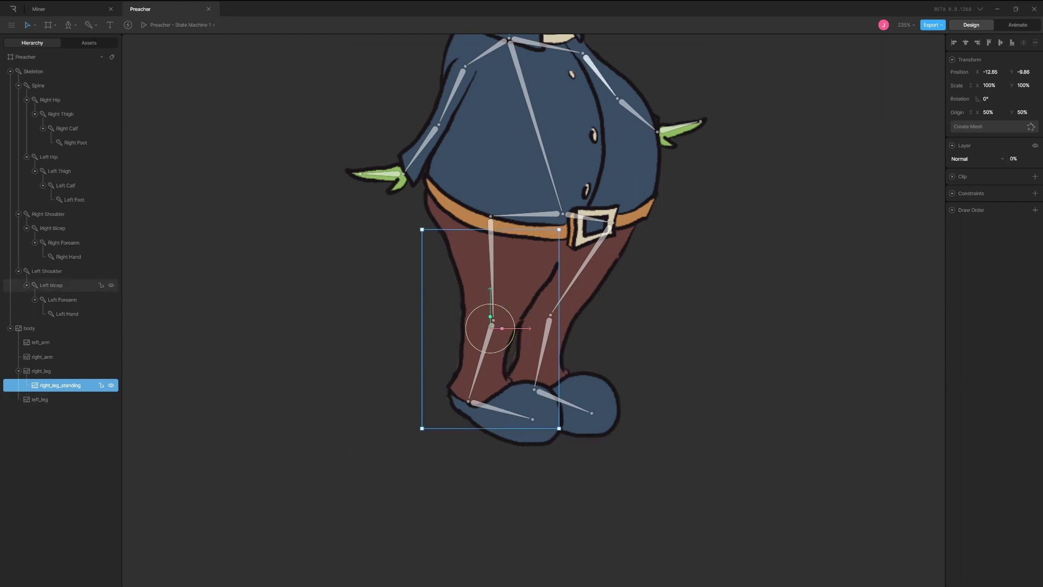
click(38, 71)
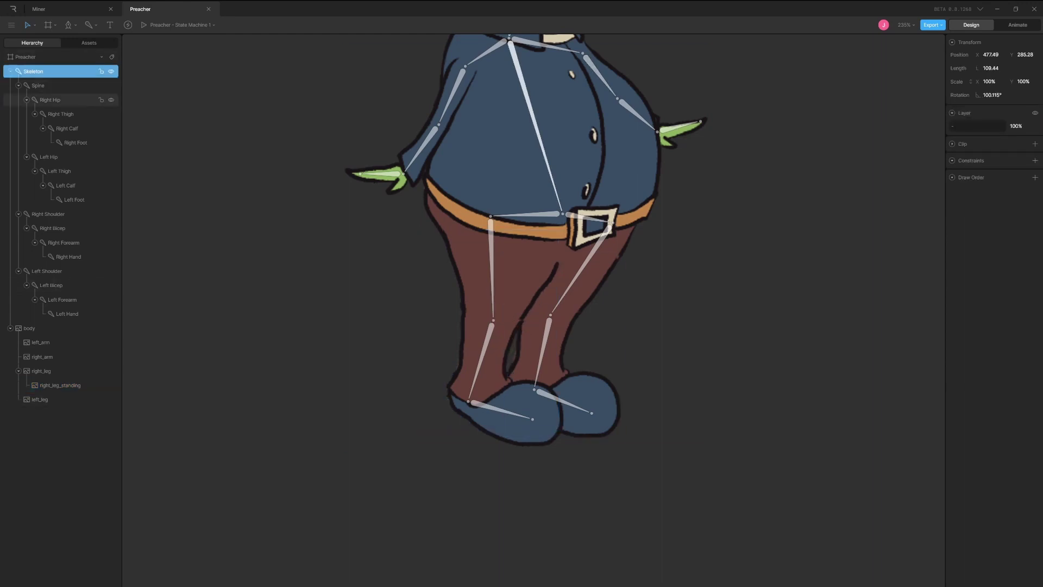
- Create a mesh on right_arm, fit its vertices to the arm outline, and start binding bones
key(f)
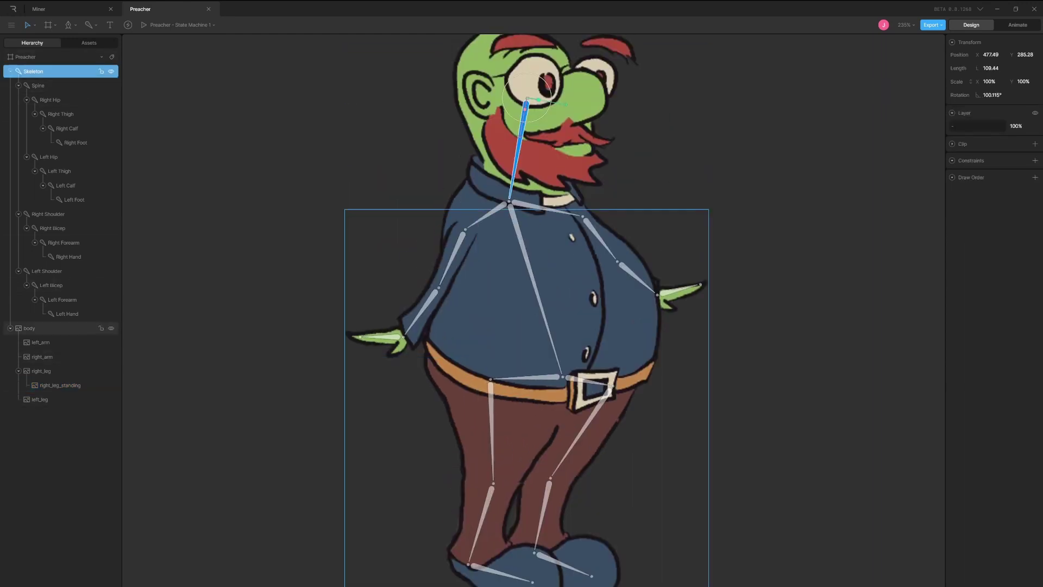
click(41, 343)
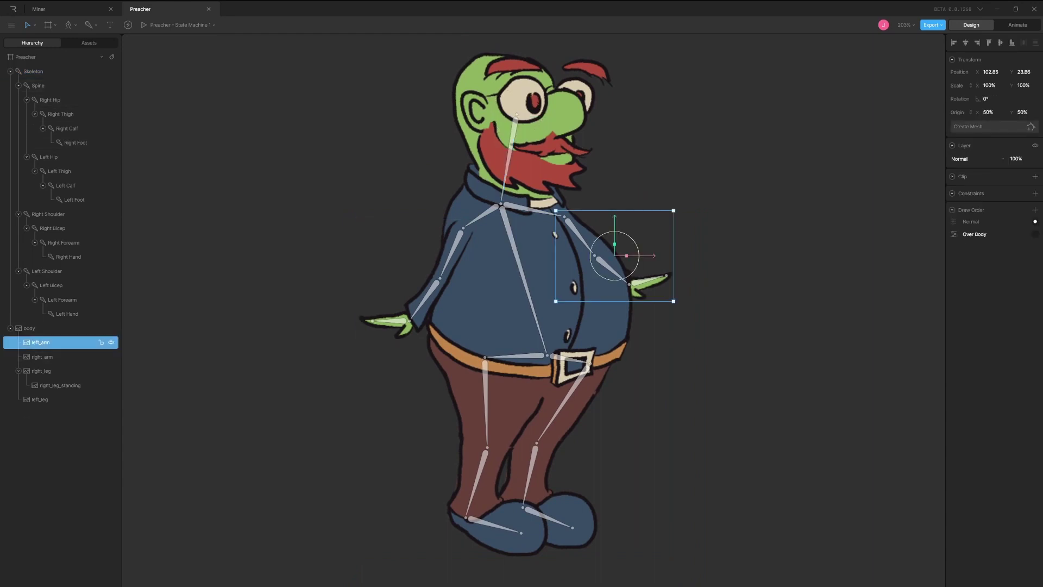
click(43, 356)
click(989, 126)
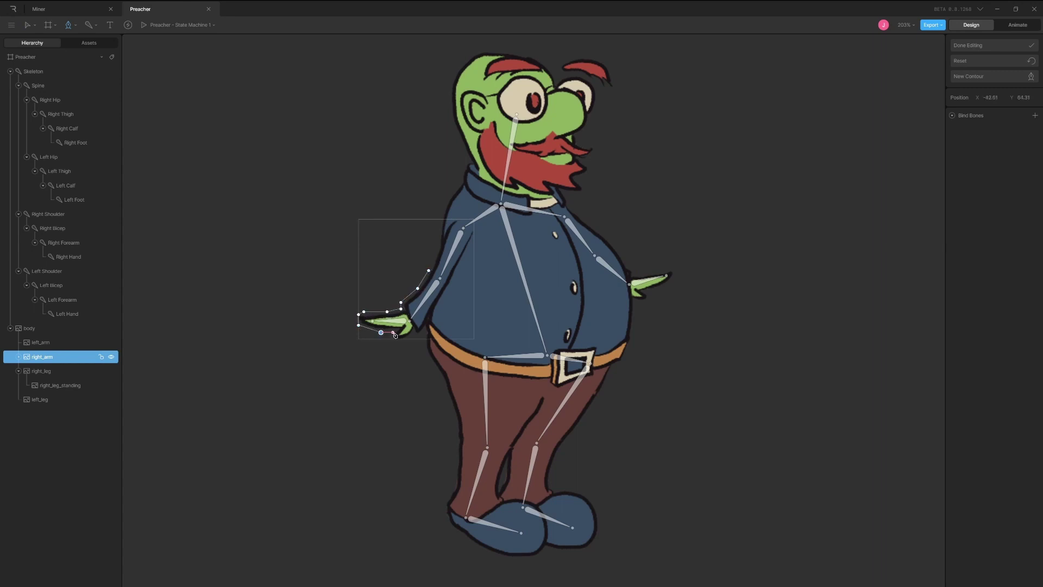
drag(420, 340, 432, 324)
click(429, 270)
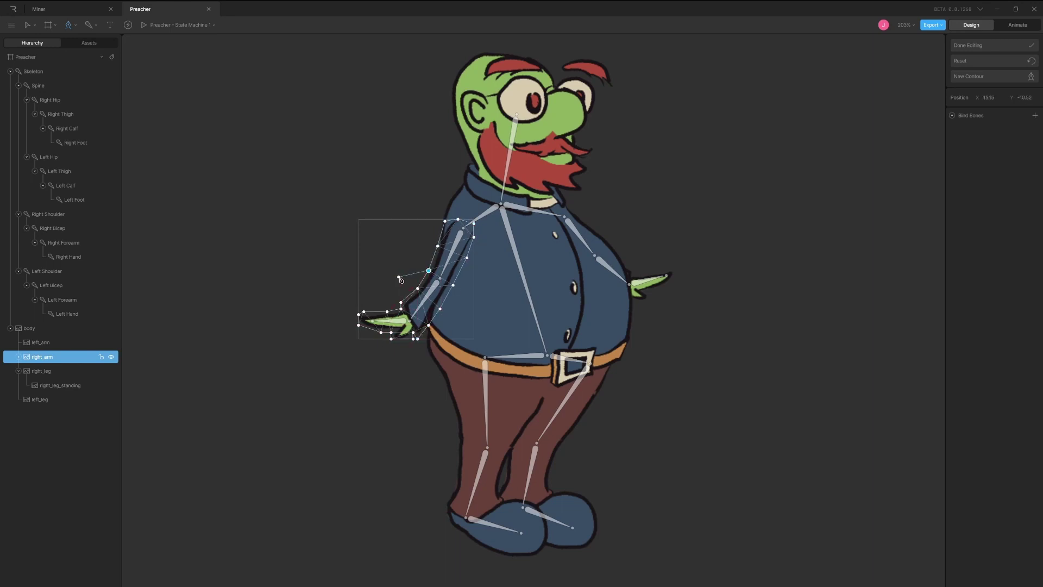
click(1035, 115)
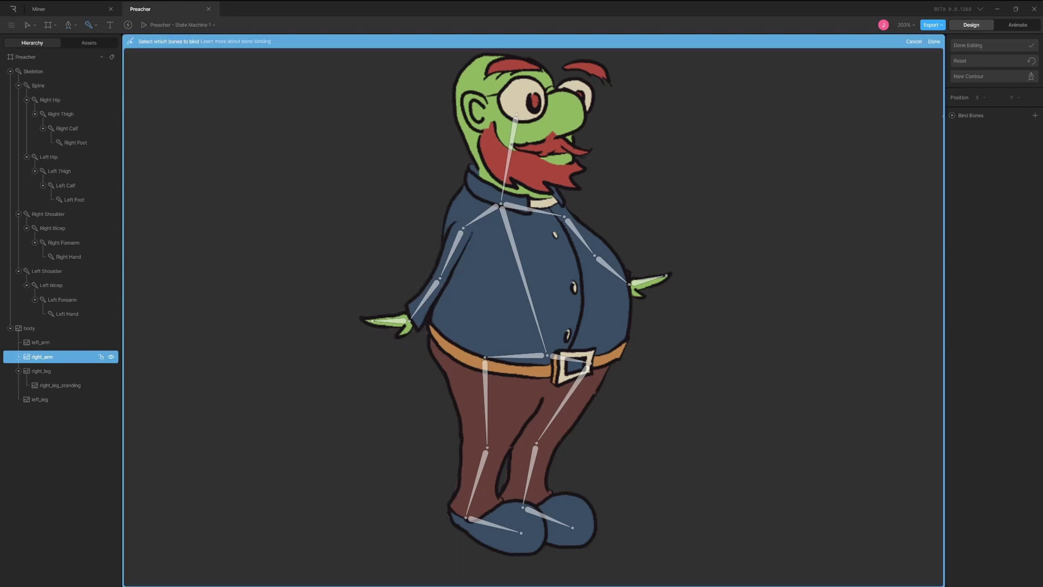
- Bind the four right-arm bones and weight the upper-arm vertices 100% to Right Bicep
click(48, 214)
shift+click(68, 257)
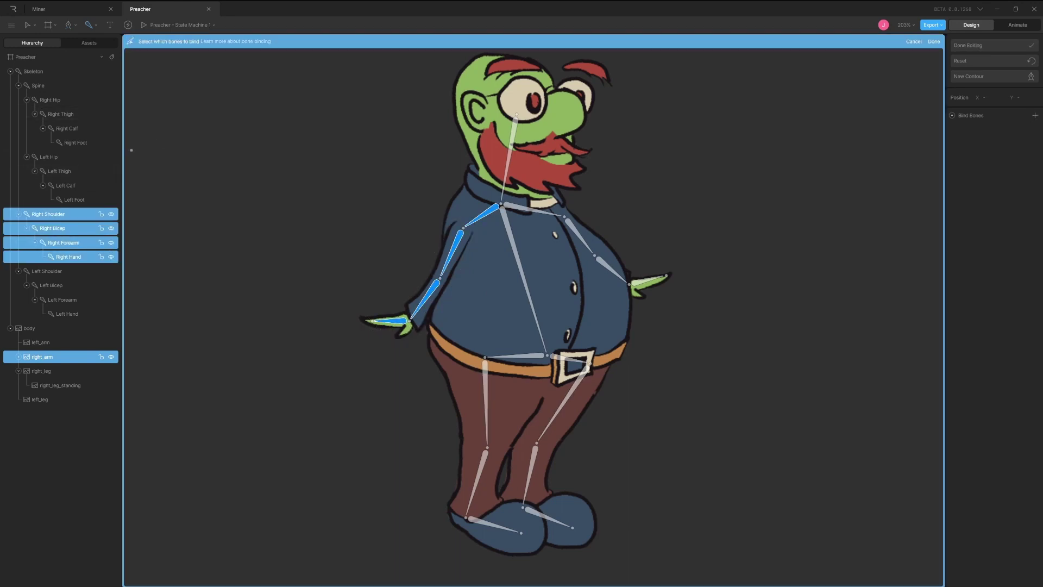
click(934, 42)
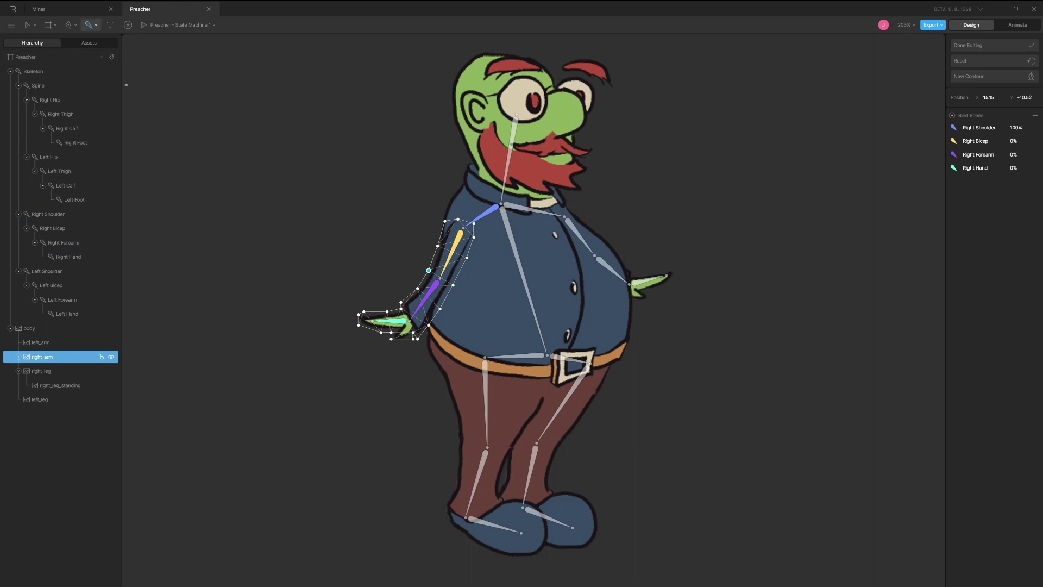
drag(426, 206, 483, 261)
click(1014, 140)
text(100)
key(Return)
- Weight forearm vertices to Right Forearm and hand vertices 100% to Right Hand, then finish editing
drag(398, 280, 414, 342)
click(1014, 154)
key(Return)
drag(337, 298, 393, 360)
click(1014, 168)
text(100)
key(Return)
click(978, 45)
click(1018, 25)
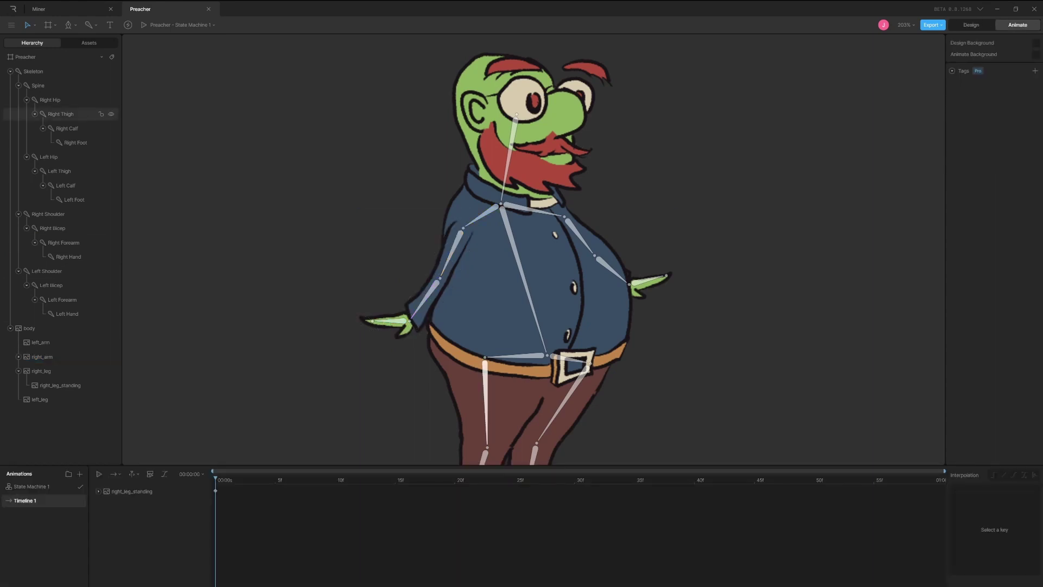
- Rotate Right Shoulder, Right Bicep and Right Forearm to pose the arm down, then undo
click(48, 214)
drag(520, 234, 515, 239)
drag(443, 242, 443, 272)
click(432, 280)
drag(433, 337, 432, 325)
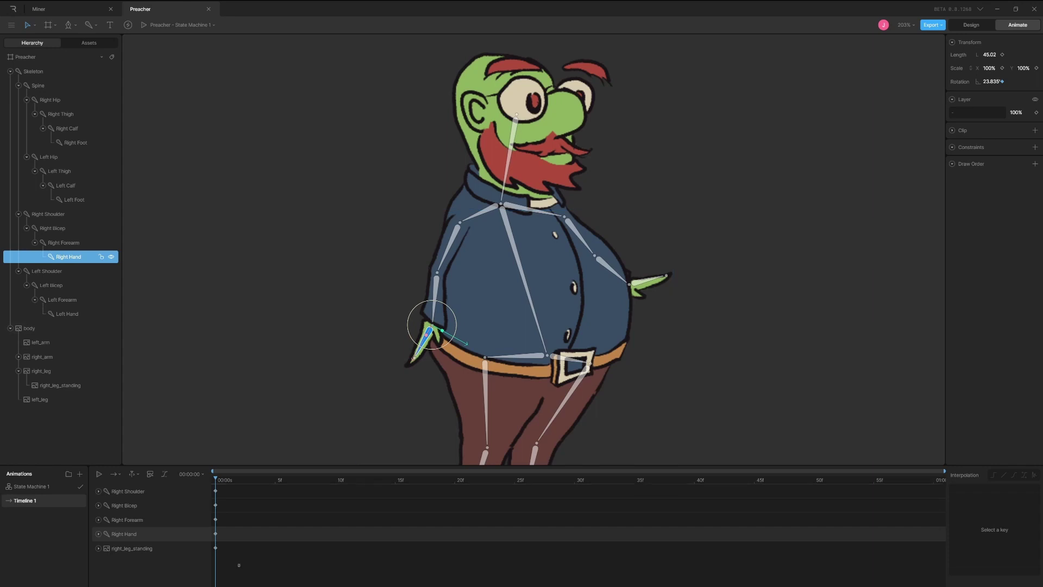
key(ctrl+z)
- Edit the left_arm mesh and bind the Left Shoulder, Left Bicep, Left Forearm and Left Hand bones
double_click(41, 342)
click(42, 356)
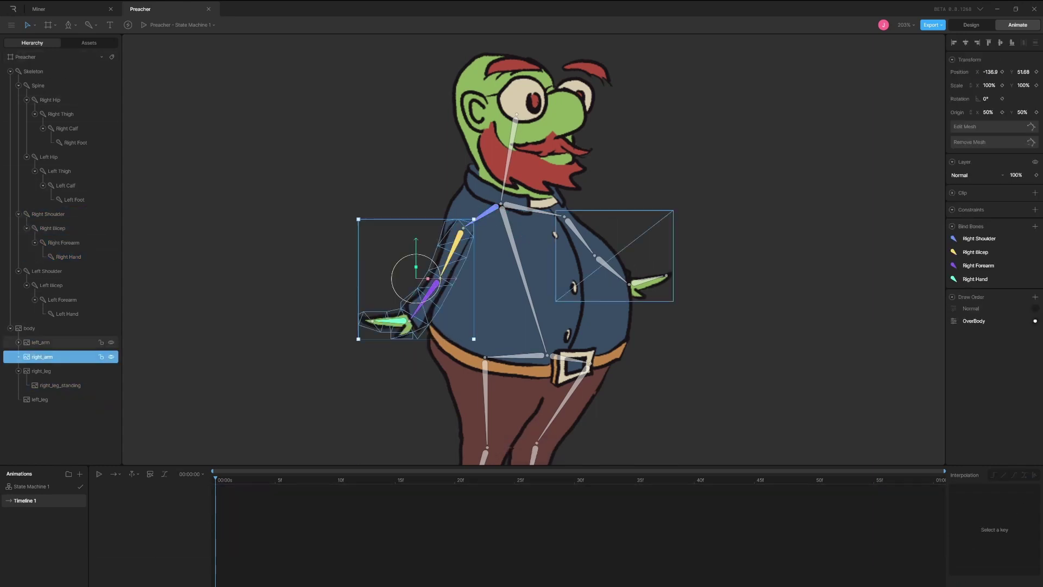
double_click(41, 343)
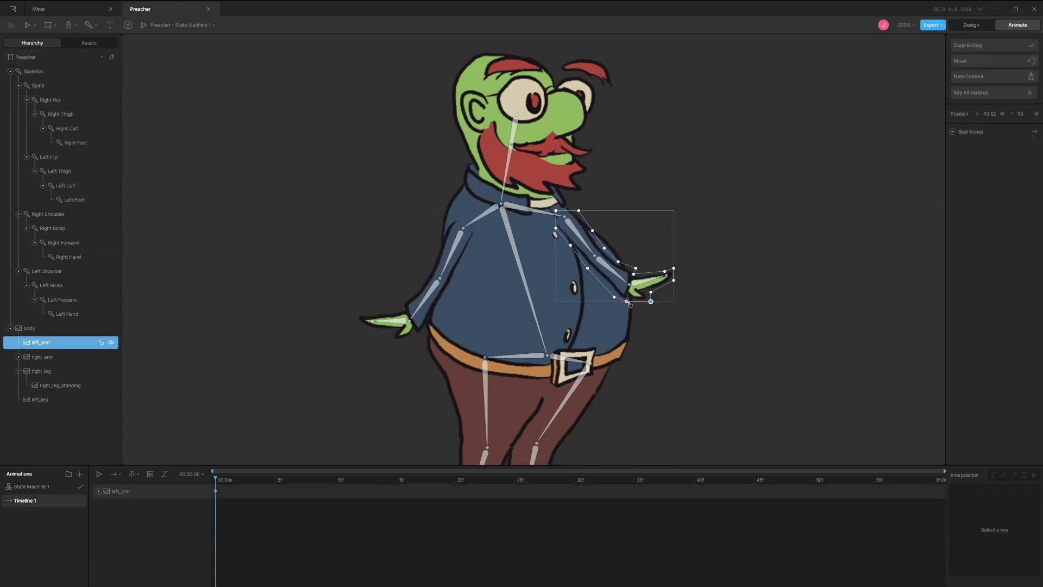
click(1035, 131)
- Weight the bicep vertices 100% to Left Bicep and finish the left_arm mesh edit
drag(565, 225, 608, 271)
click(1013, 157)
text(100)
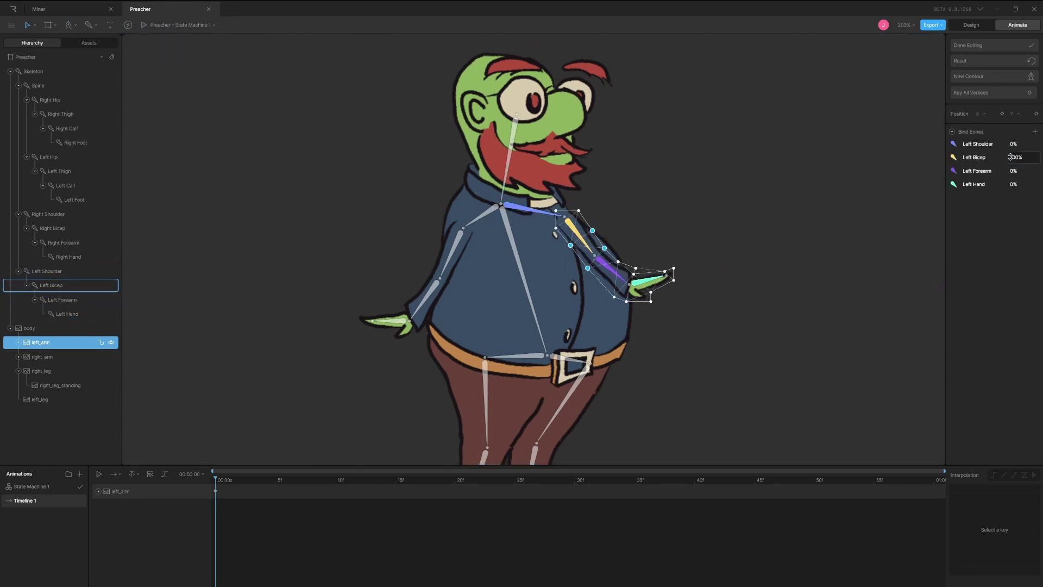
click(995, 45)
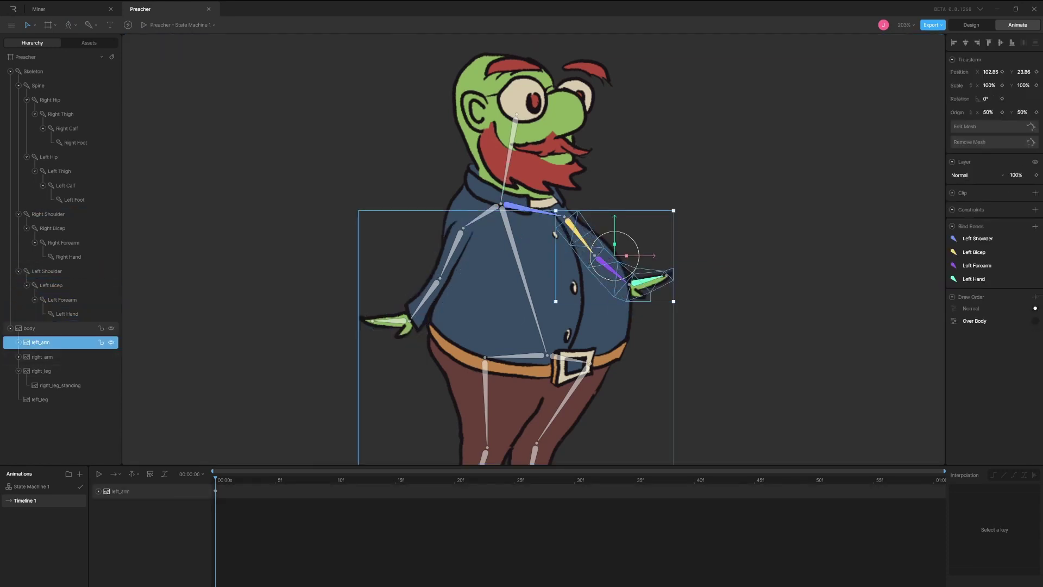
click(41, 371)
scroll(532, 245, down, 3)
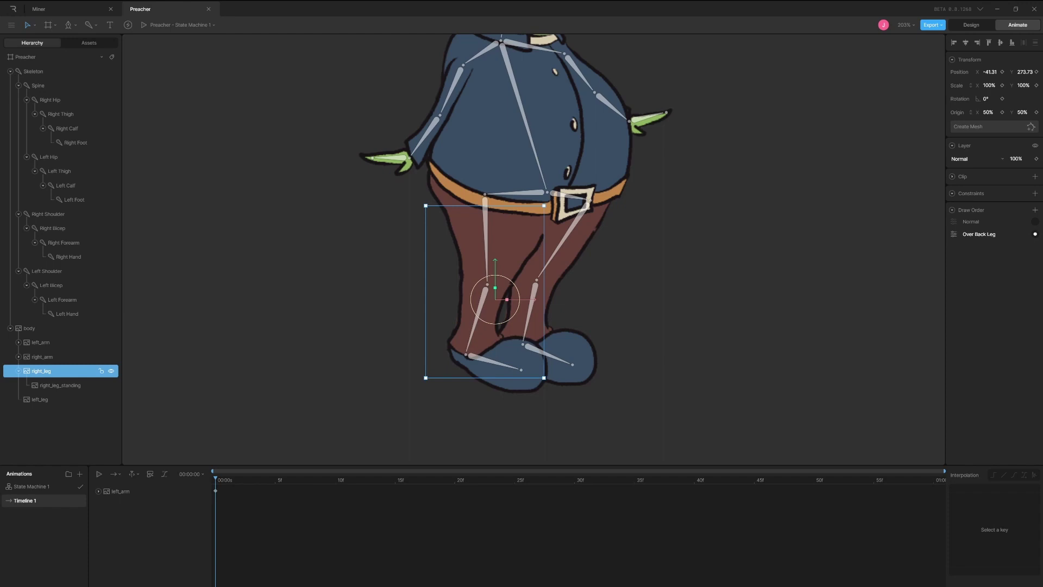
- Bind the right_leg mesh to the Right Hip bone chain and select its foot vertices
key(Return)
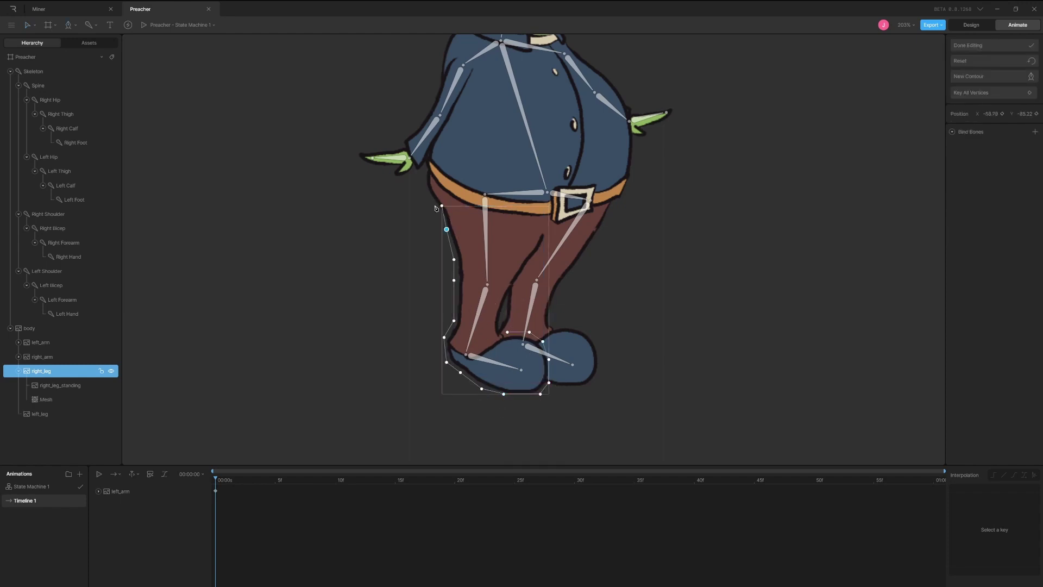
click(1035, 131)
click(50, 99)
shift+click(75, 143)
drag(435, 223, 462, 266)
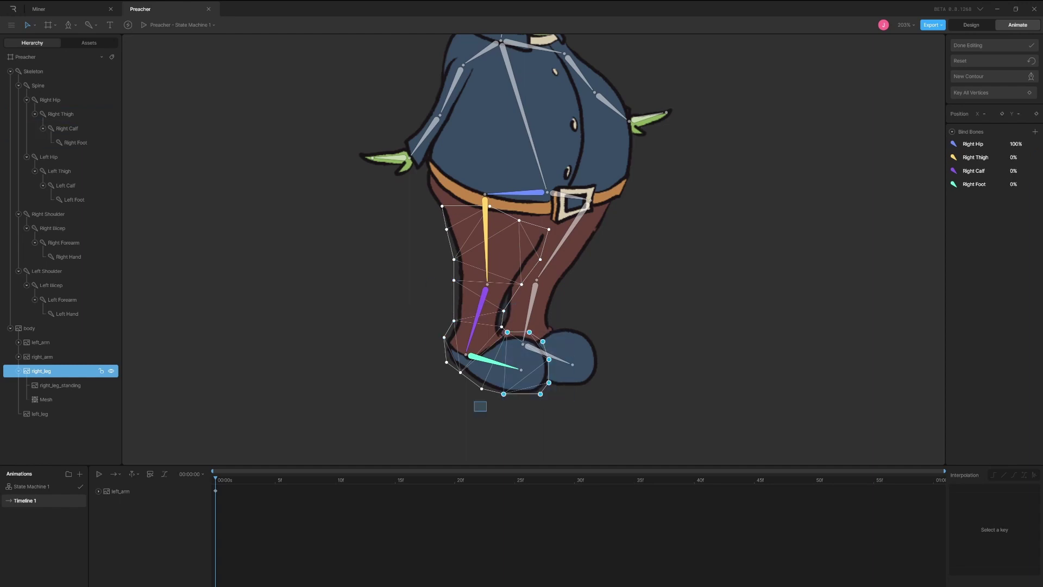
key(Escape)
- Nudge left_leg slightly and set right_leg_standing to 100% opacity
click(571, 272)
drag(571, 272, 572, 272)
click(473, 244)
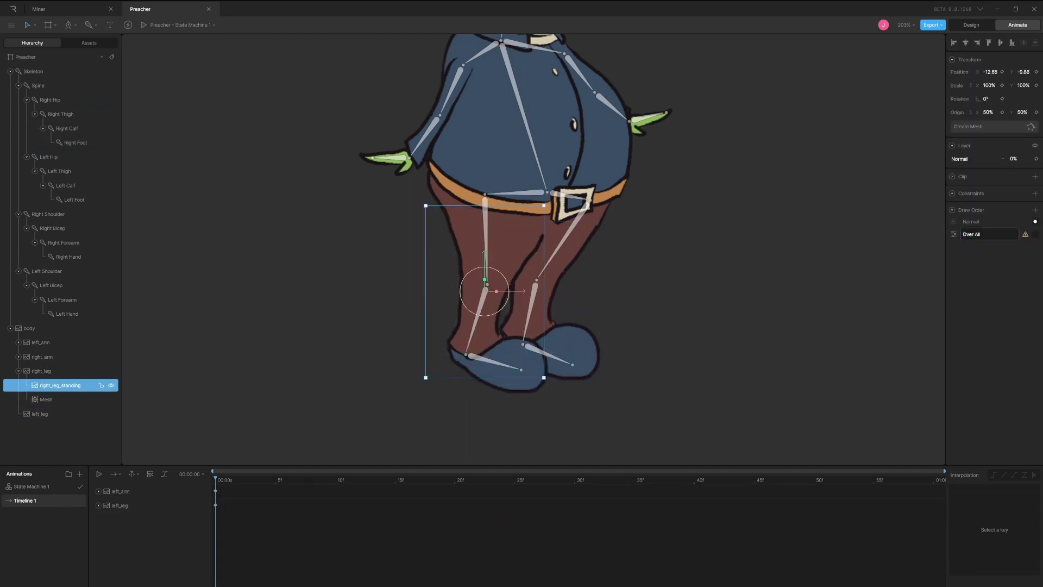
text(100)
key(Return)
- Bind the right_leg_standing mesh to the right-leg bones with 100 weight on the foot vertices
double_click(519, 343)
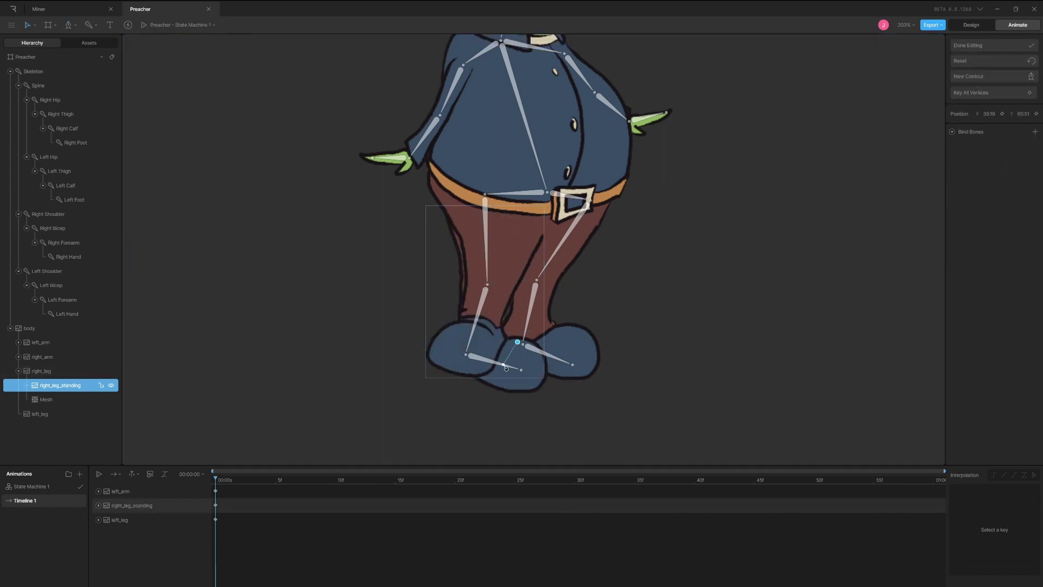
click(1035, 132)
click(50, 100)
text(100)
key(Return)
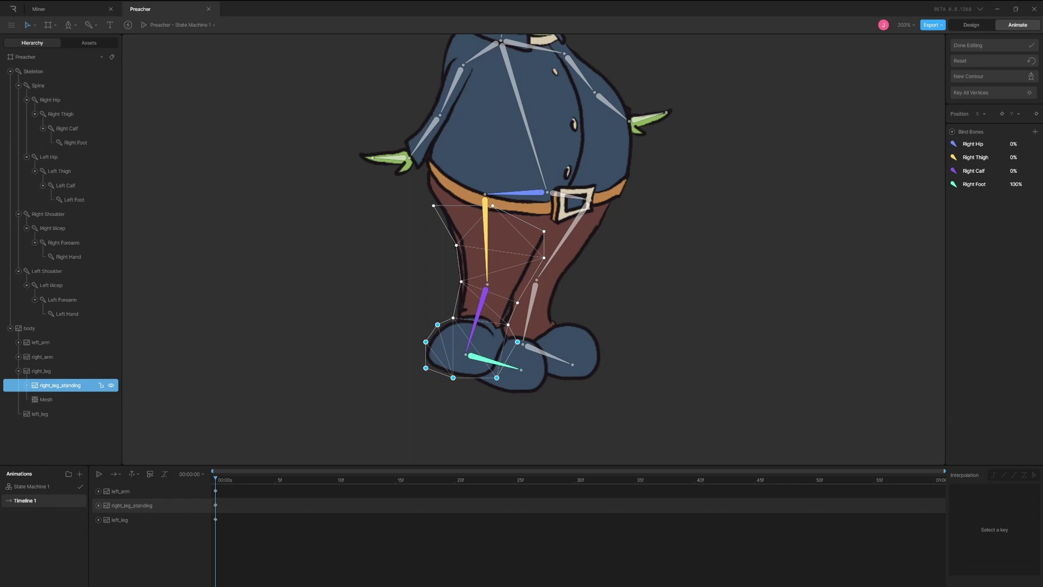
click(992, 45)
- Move right_leg_standing out of right_leg to sit above it in the hierarchy
click(41, 371)
click(59, 385)
drag(60, 386, 55, 368)
click(40, 399)
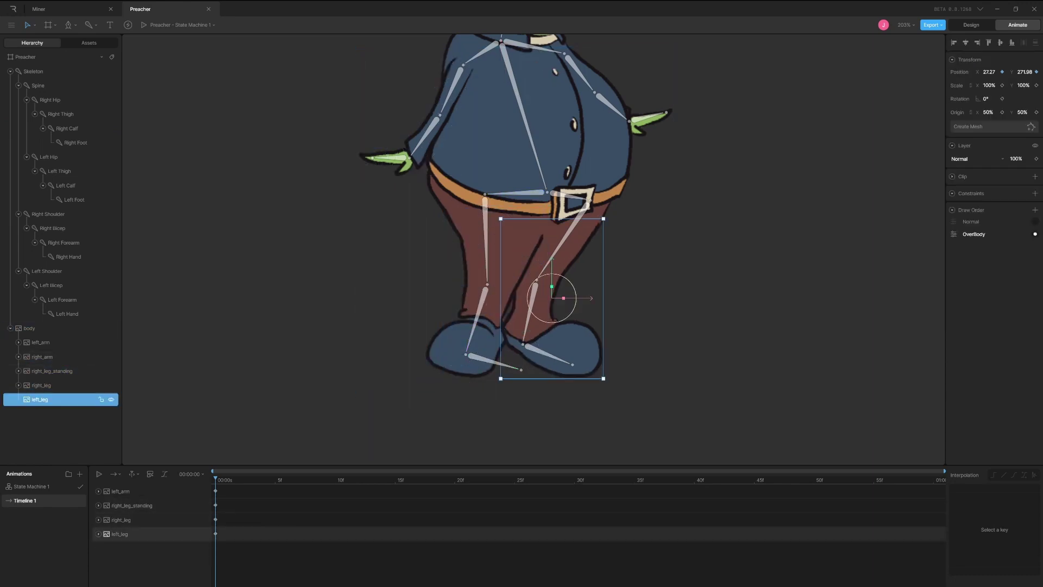
- Create a mesh on left_leg and bind the Left Hip, Thigh, Calf and Foot bones
right_click(959, 247)
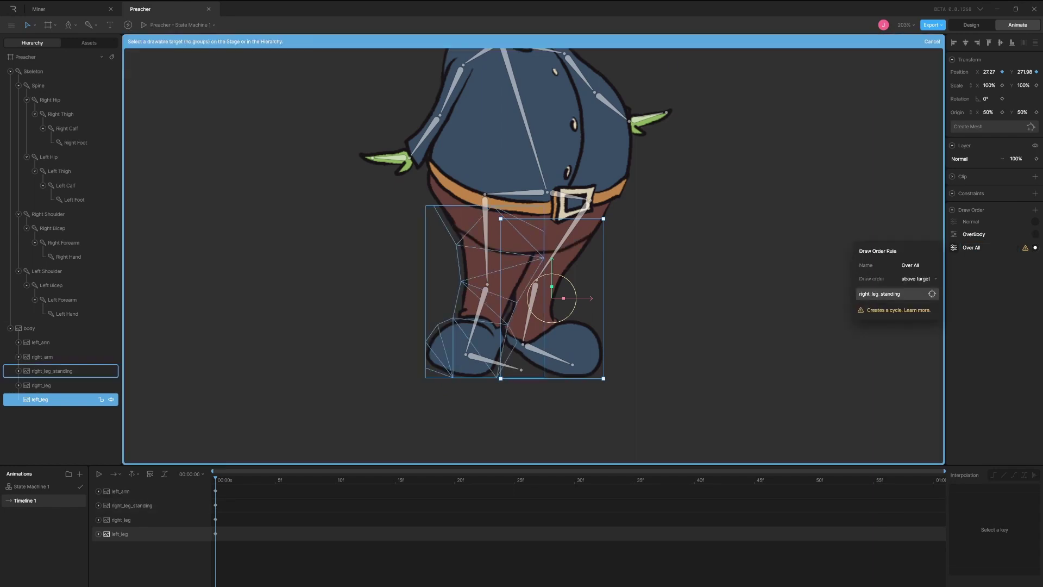
click(1031, 127)
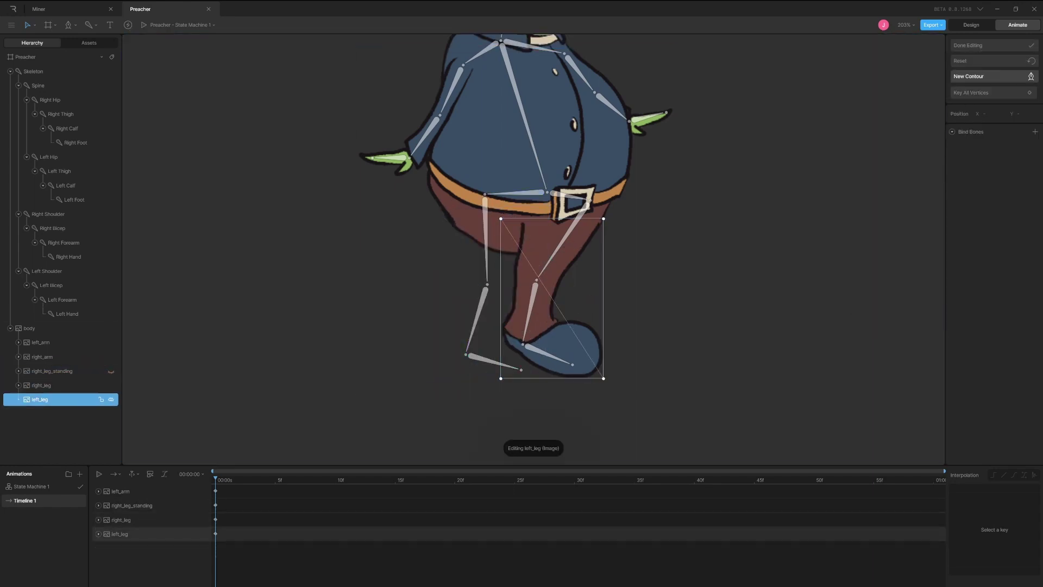
click(1035, 131)
click(48, 156)
click(1023, 171)
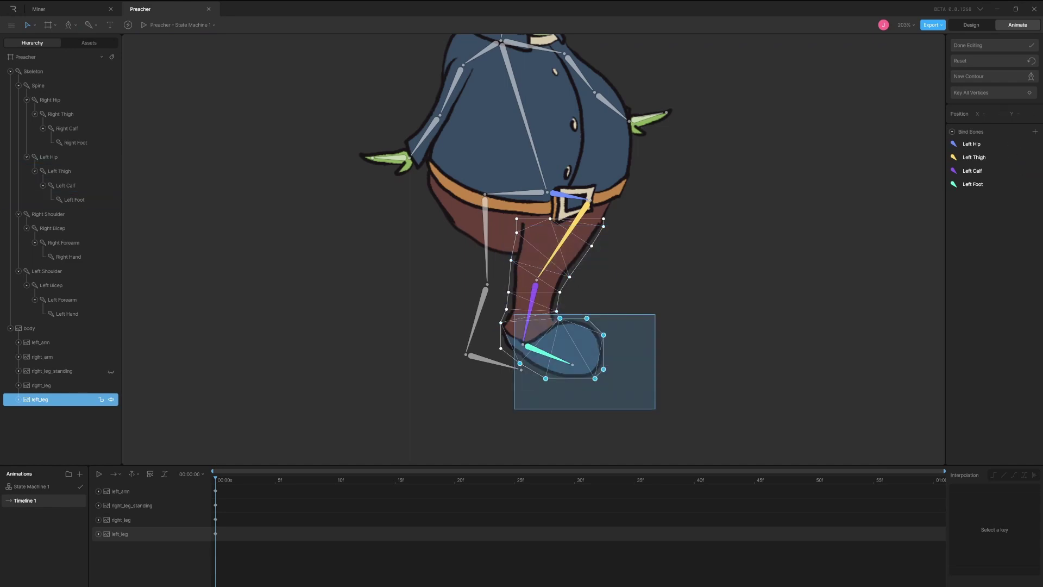
key(Escape)
- Select the body mesh vertices and weight them to the Skeleton, Spine, hips and shoulders
key(Tab)
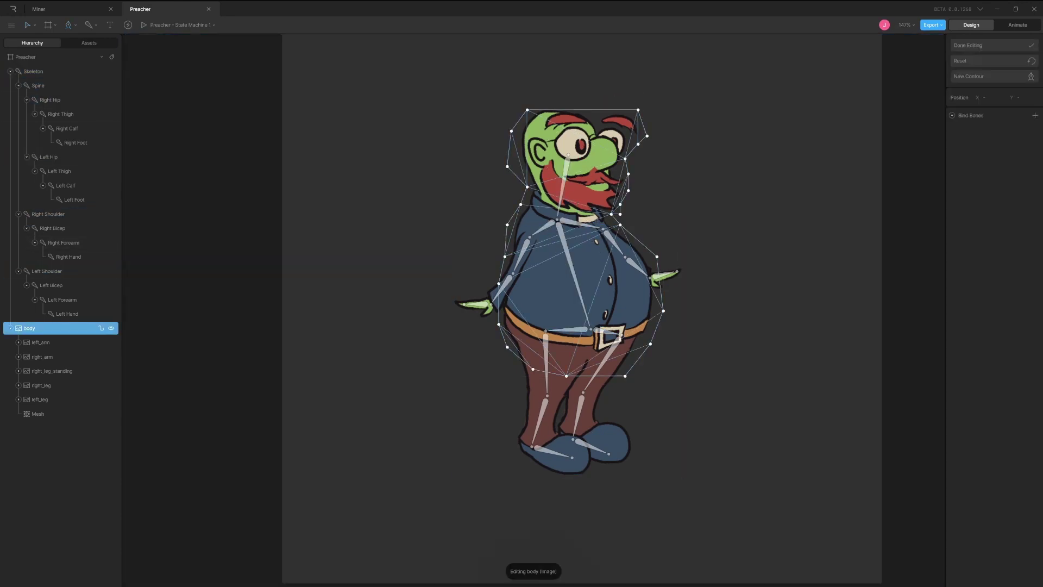
drag(493, 203, 593, 253)
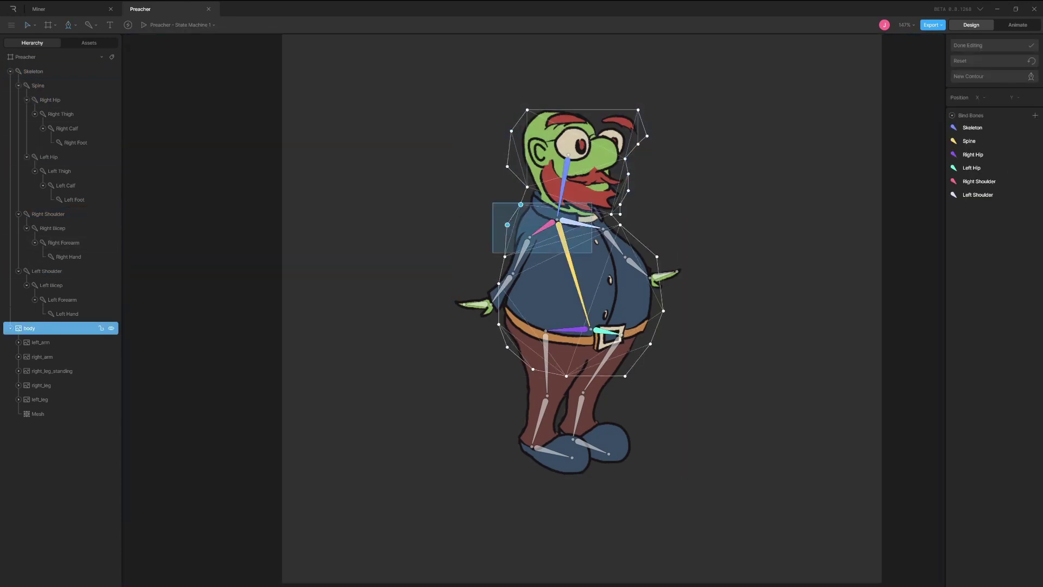
shift+click(499, 283)
shift+click(620, 224)
shift+click(656, 256)
shift+click(663, 311)
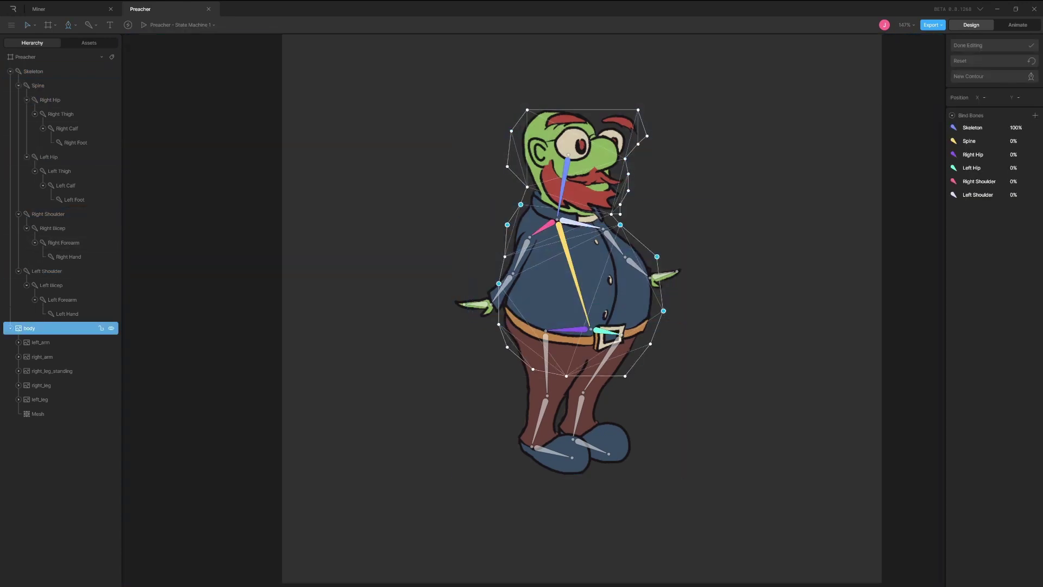
key(Tab)
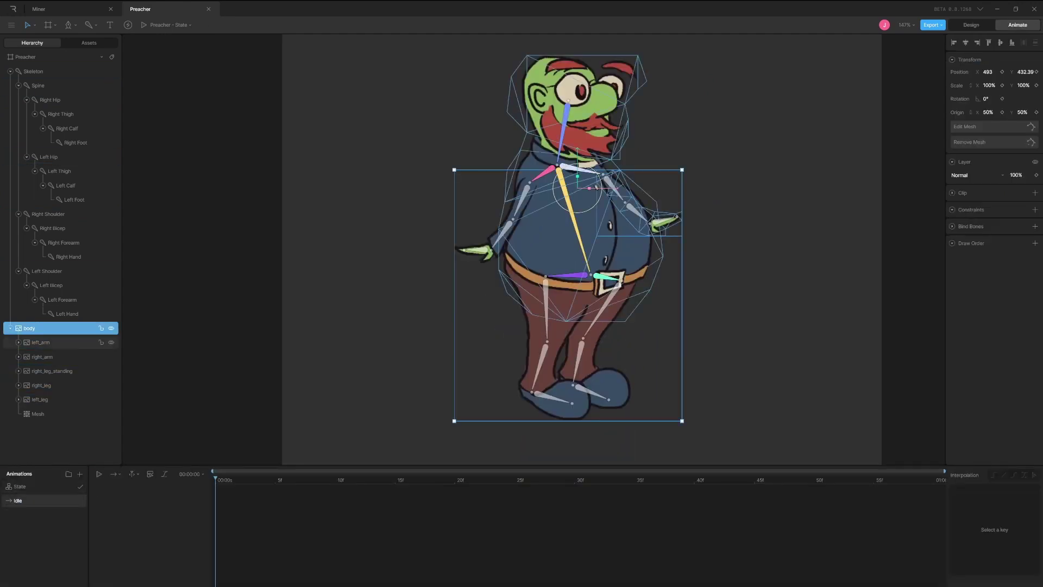
- Key the Skeleton, Spine and both leg bone chains at frame 0 of Idle
click(33, 71)
click(52, 371)
click(567, 109)
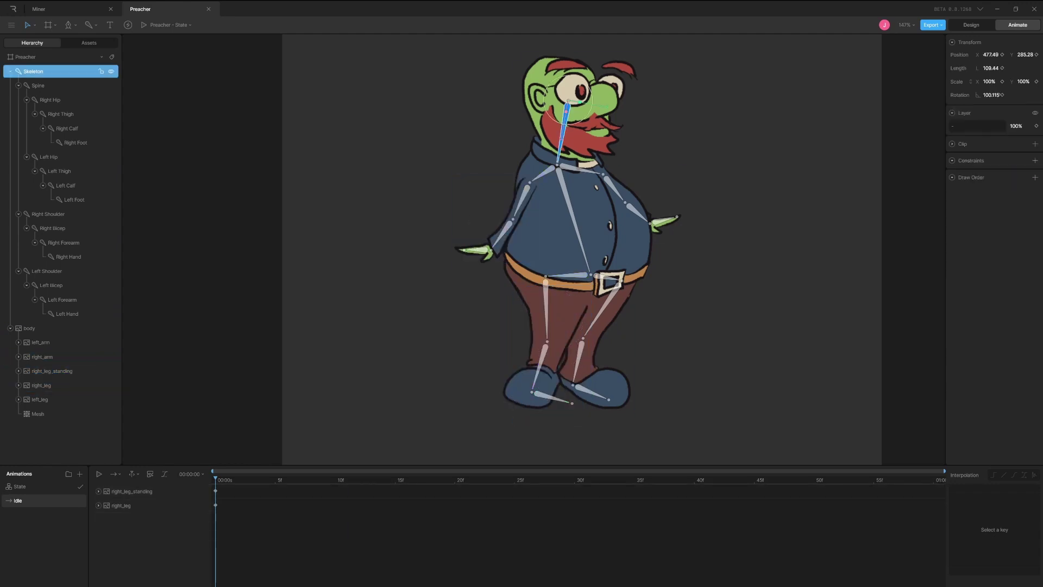
click(573, 217)
click(571, 275)
click(546, 307)
click(545, 351)
click(551, 397)
click(606, 277)
click(600, 310)
click(579, 361)
- Key the Right and Left Shoulder, Bicep, Forearm and Hand bones at frame 0
click(544, 172)
click(520, 201)
click(511, 223)
click(476, 250)
click(582, 169)
click(616, 189)
click(639, 212)
click(664, 219)
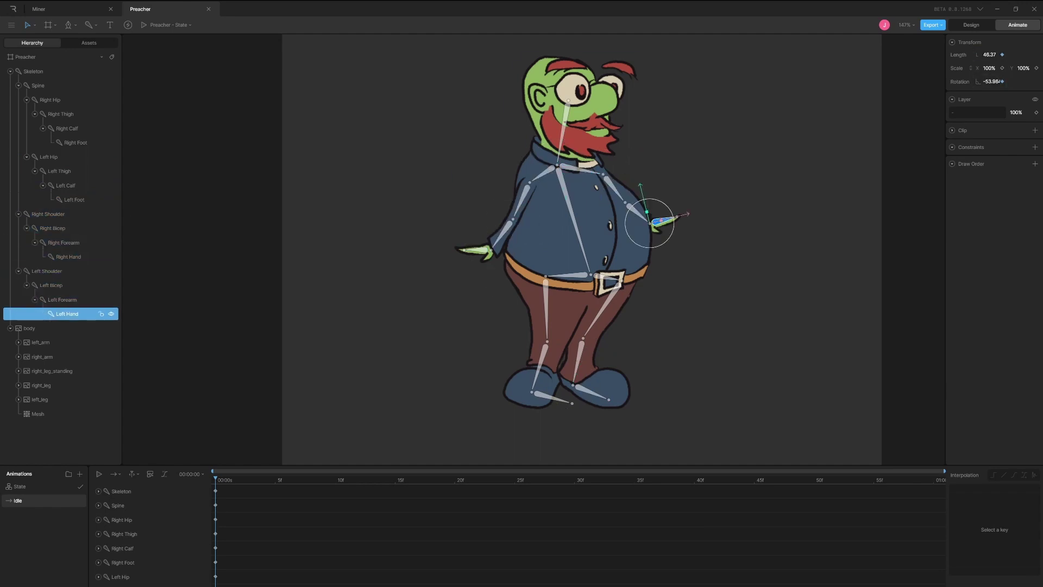
- Add a new timeline animation named Walk
click(19, 486)
click(79, 474)
click(91, 498)
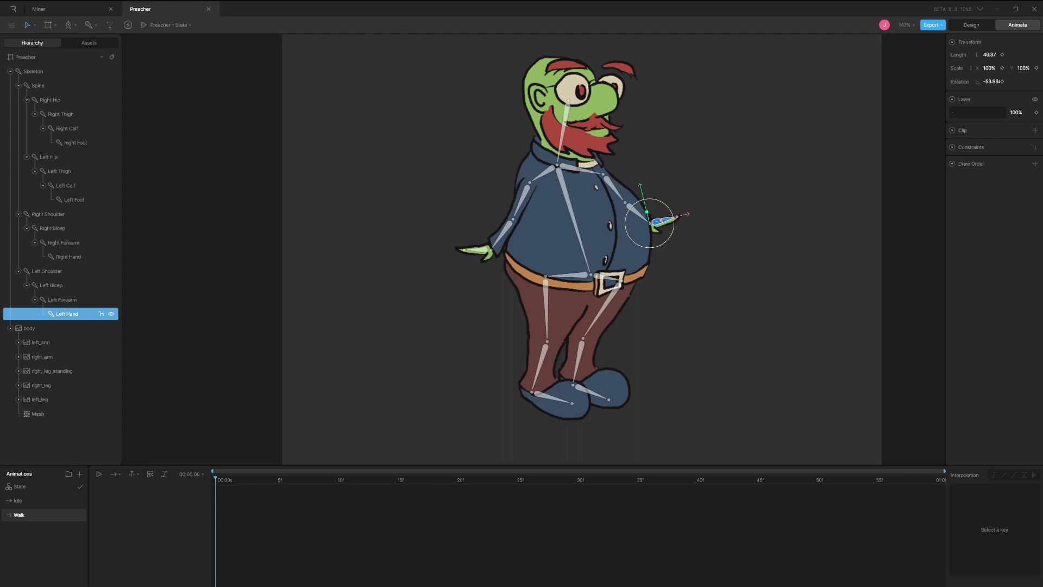
- Swing the Left Thigh and bend the Left Calf, then undo back to the Right Thigh pose
click(601, 313)
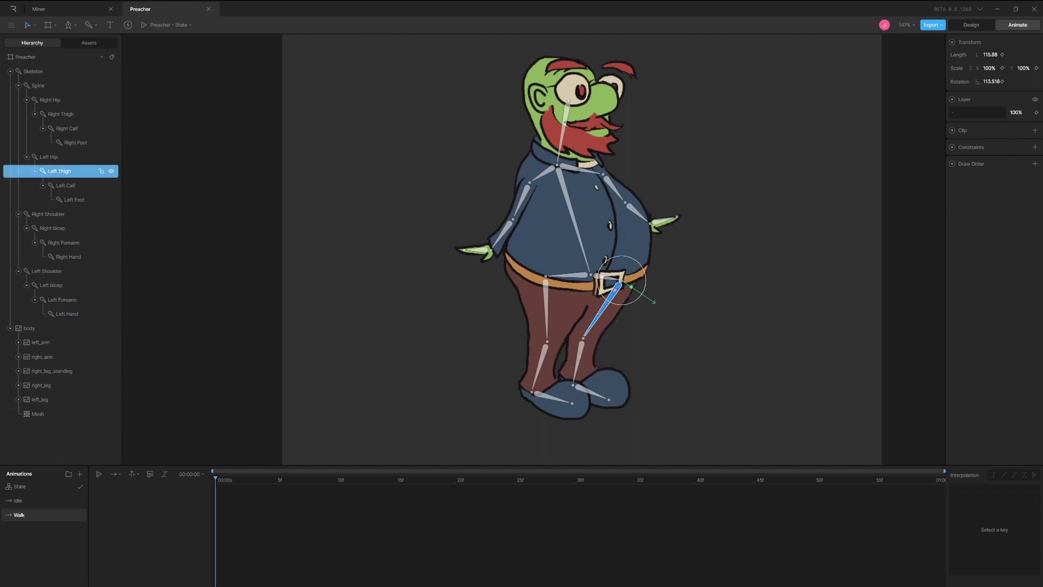
drag(655, 302, 649, 299)
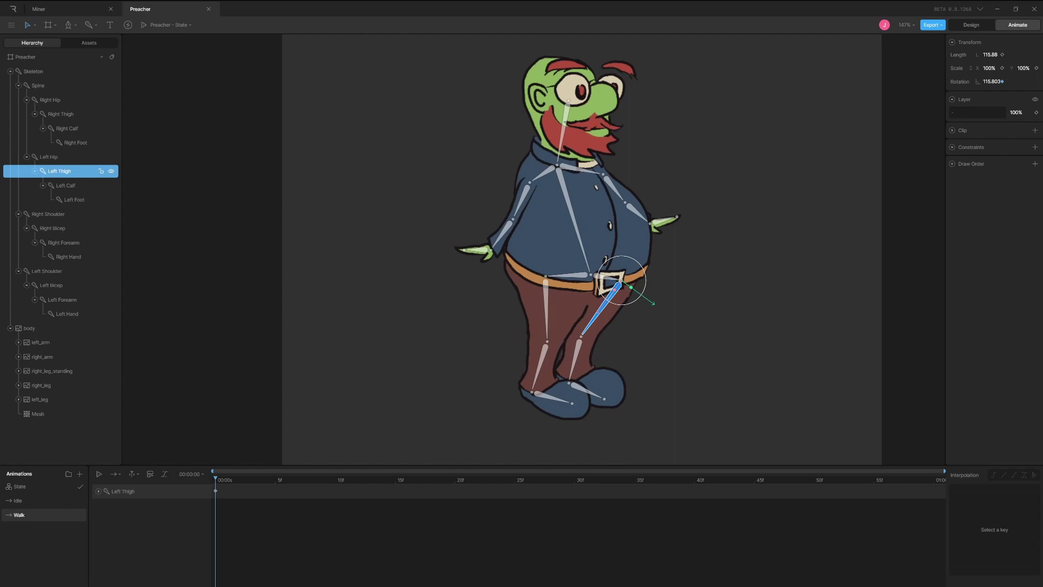
drag(571, 352, 571, 353)
key(ctrl+z)
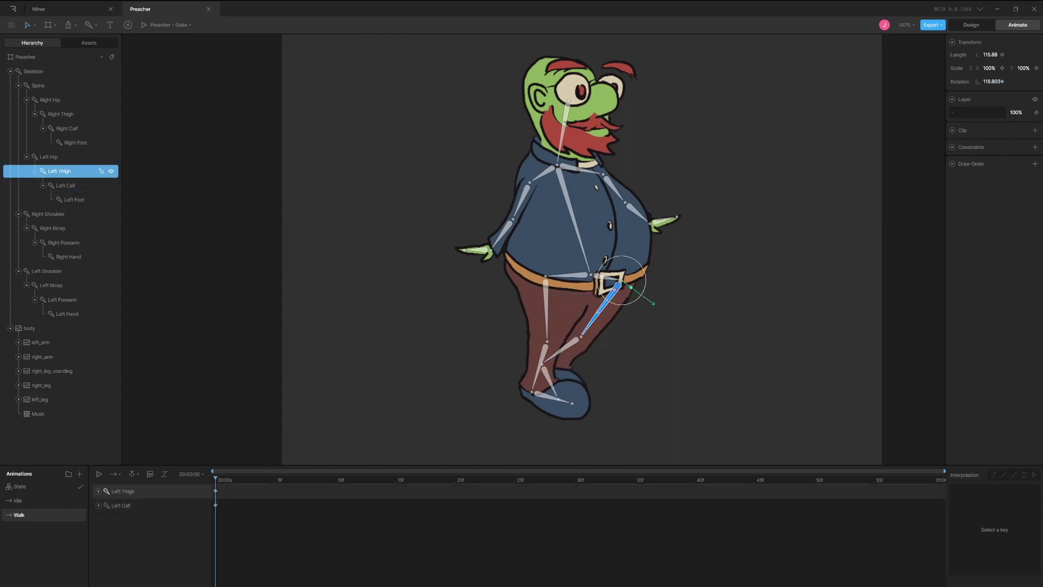
key(ctrl+z)
key(ctrl+z)
key(ctrl+z)
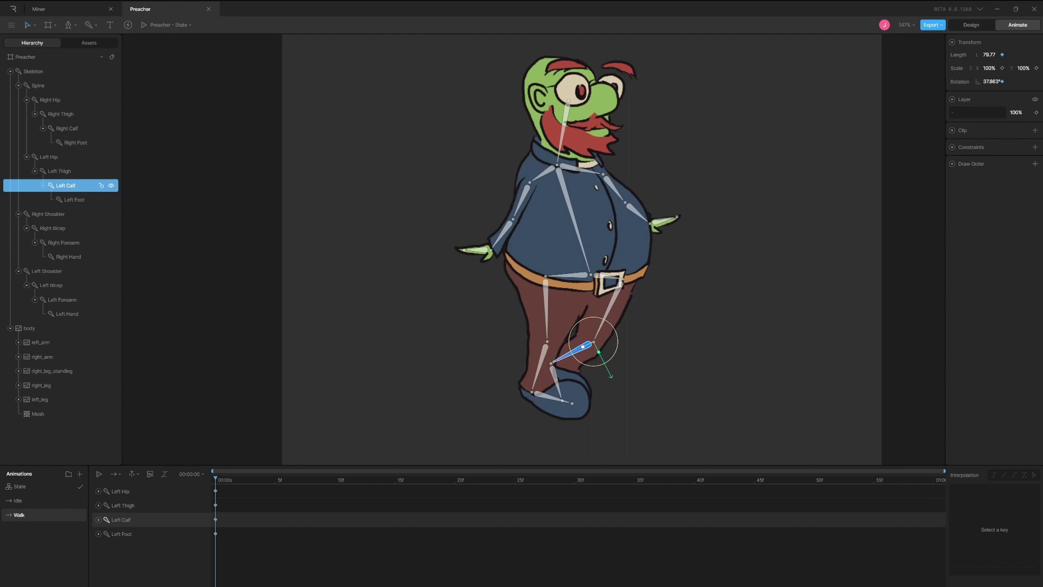
key(ctrl+z)
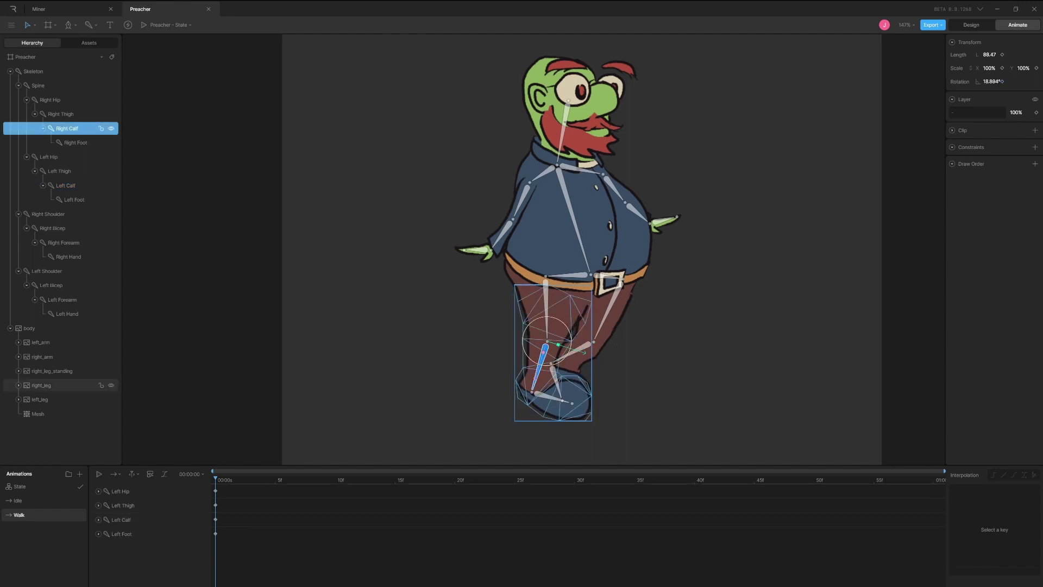
key(ctrl+z)
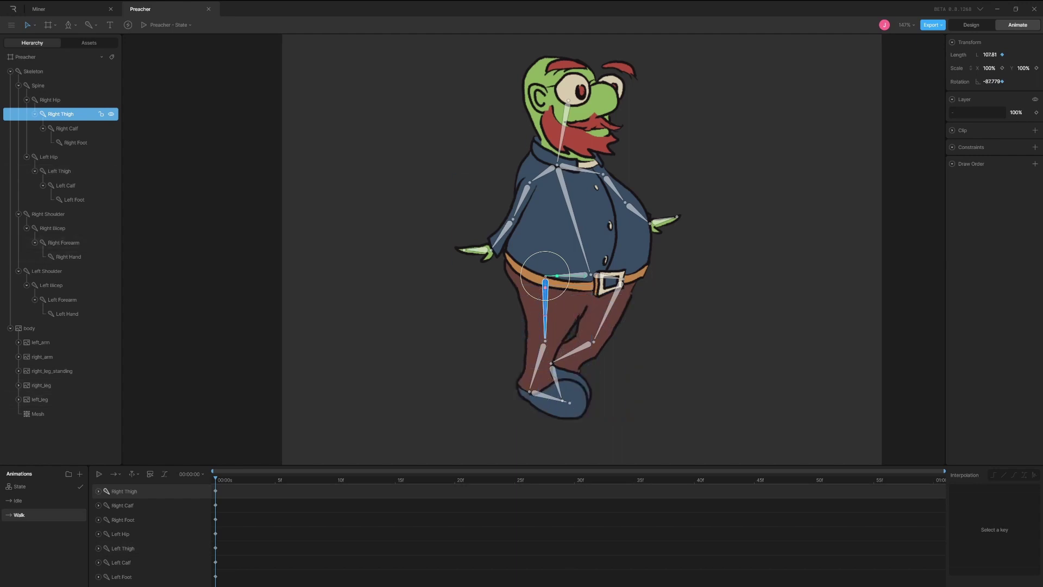
- Redo the leg and arm pose keys at frames 10 and 15, including the leg mesh weight edits
key(ctrl+shift+z)
key(ctrl+shift+z)
key(ctrl+shift+z)
key(ctrl+shift+z)
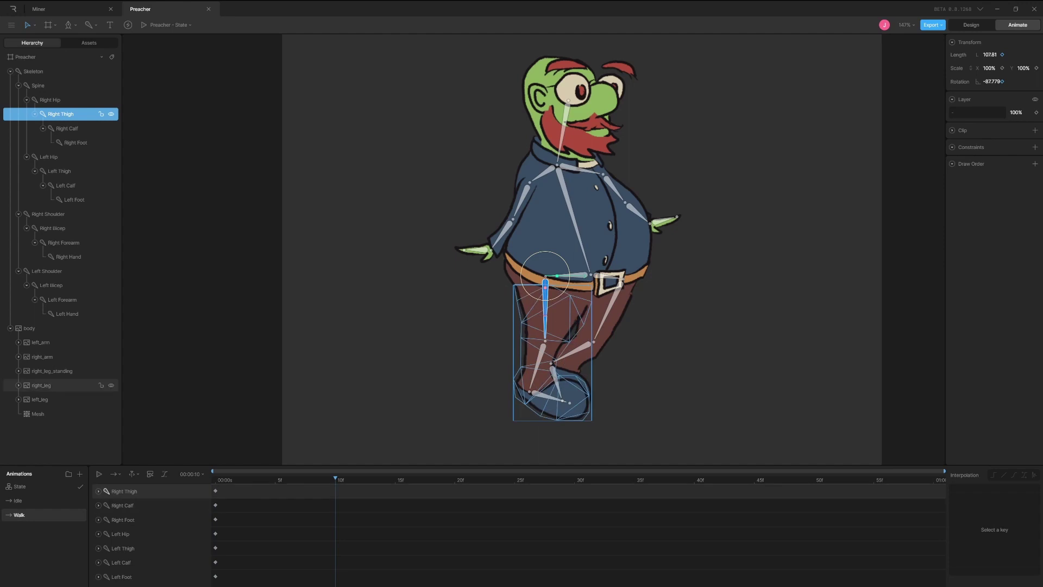
key(ctrl+shift+z)
key(ctrl+shift+z)
key(ctrl+shift+z)
key(ctrl+shift+z)
key(ctrl+shift+z)
key(ctrl+shift+z)
key(ctrl+shift+z)
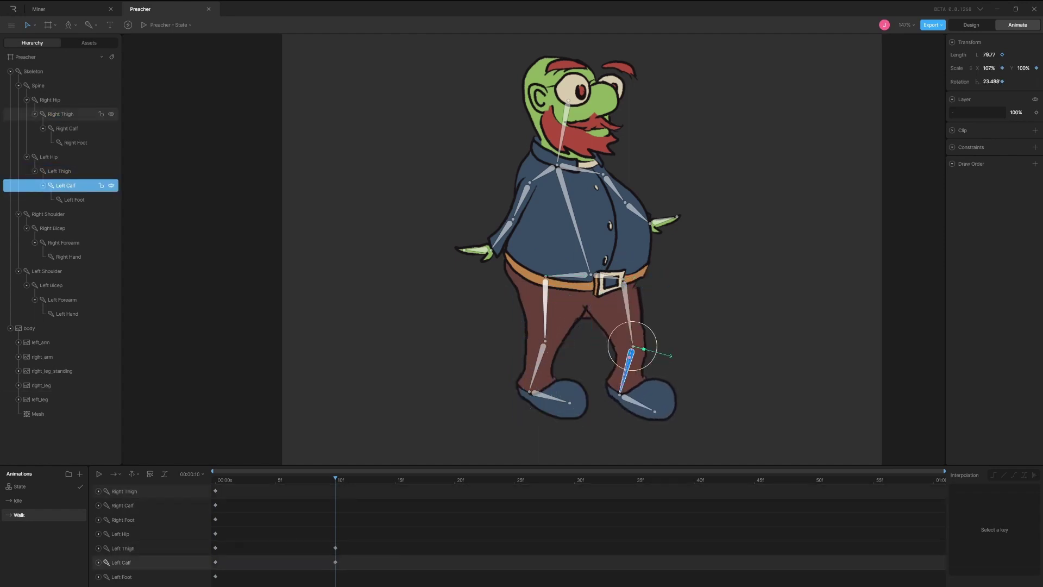
key(ctrl+shift+z)
key(ctrl+shift+z)
key(ctrl+shift+z)
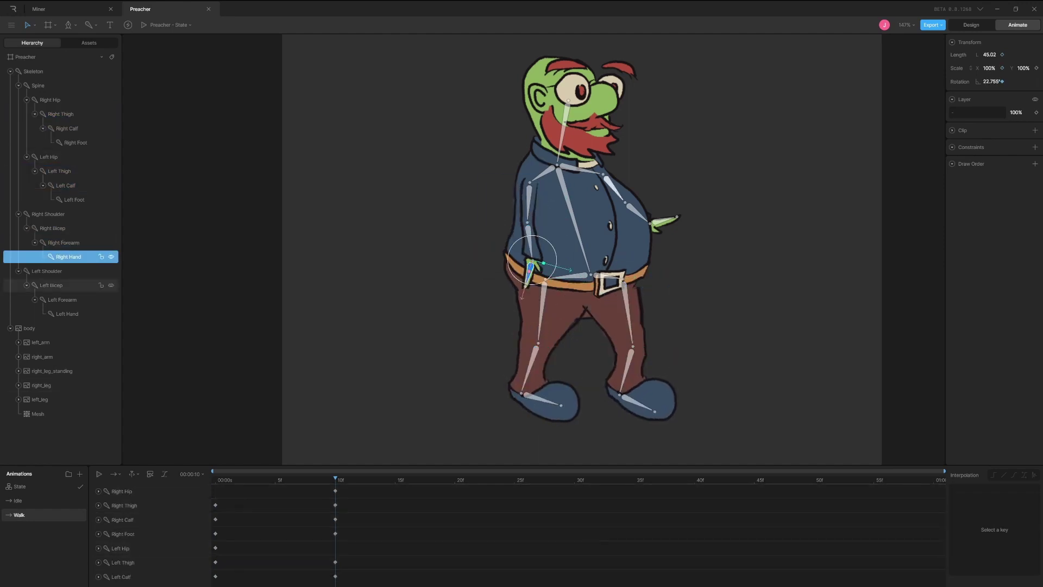
key(Tab)
key(ctrl+shift+z)
key(ctrl+shift+z)
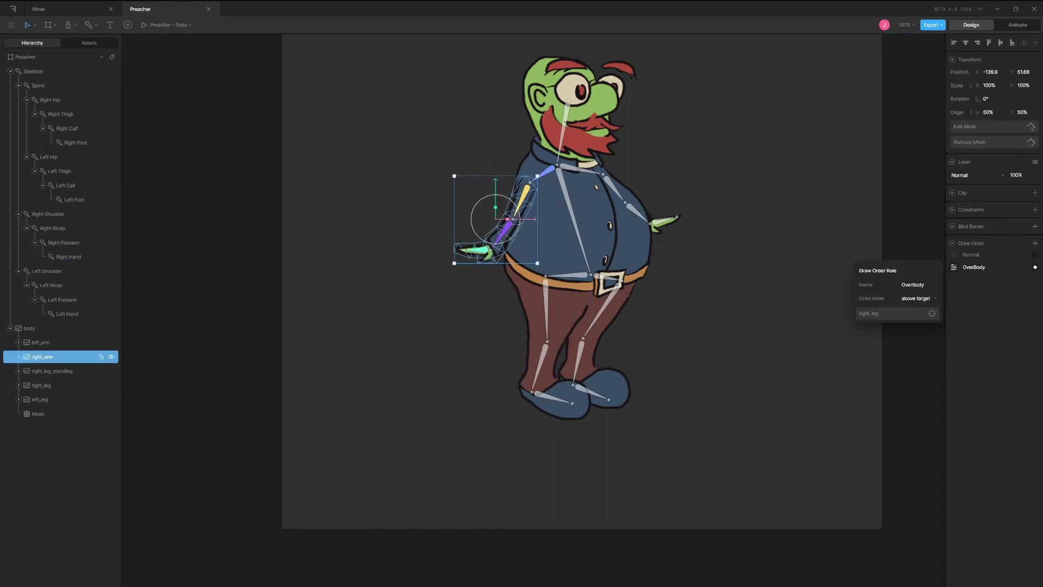
key(Tab)
key(ctrl+shift+z)
key(ctrl+shift+z)
key(ctrl+shift+z)
key(ctrl+shift+z)
key(ctrl+shift+z)
key(ctrl+shift+z)
key(ctrl+shift+z)
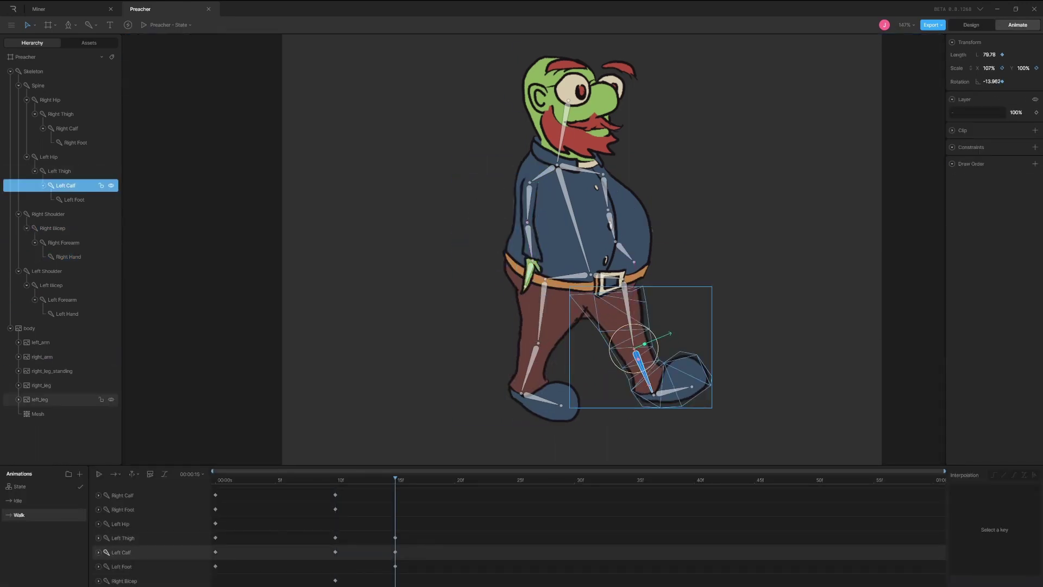
key(Tab)
key(ctrl+shift+z)
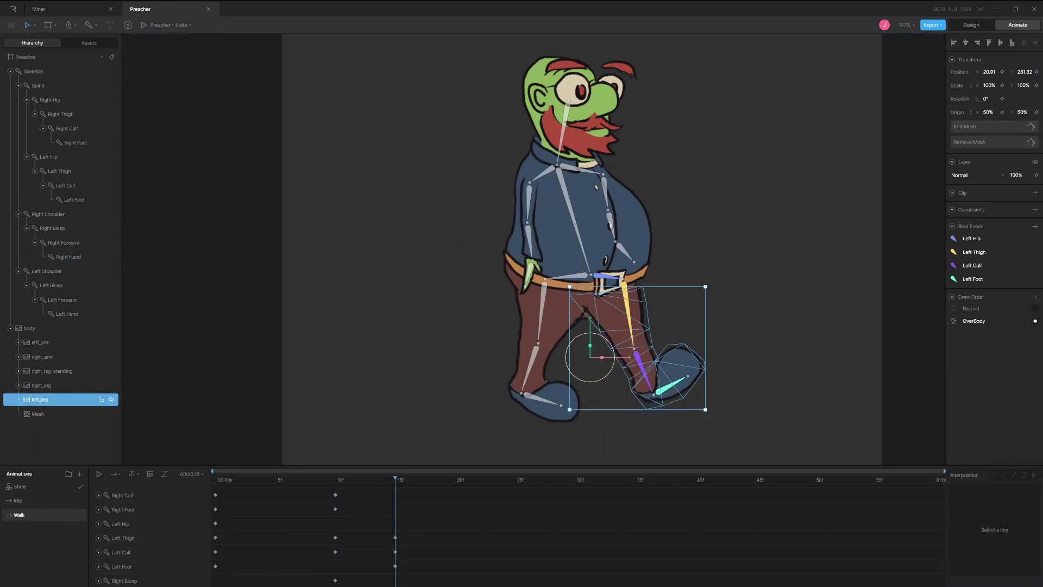
key(ctrl+shift+z)
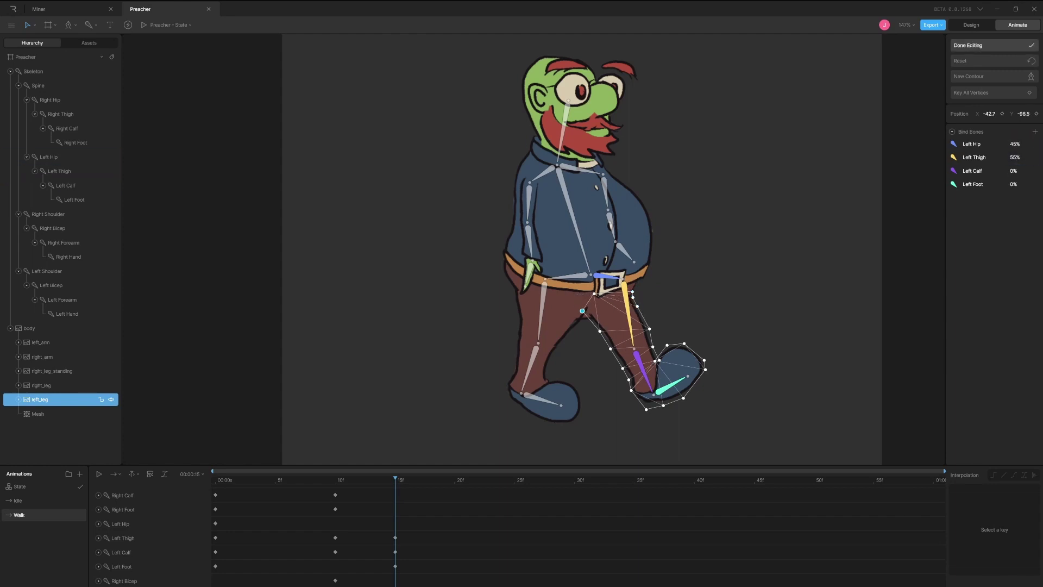
key(ctrl+shift+z)
key(ctrl+shift+z)
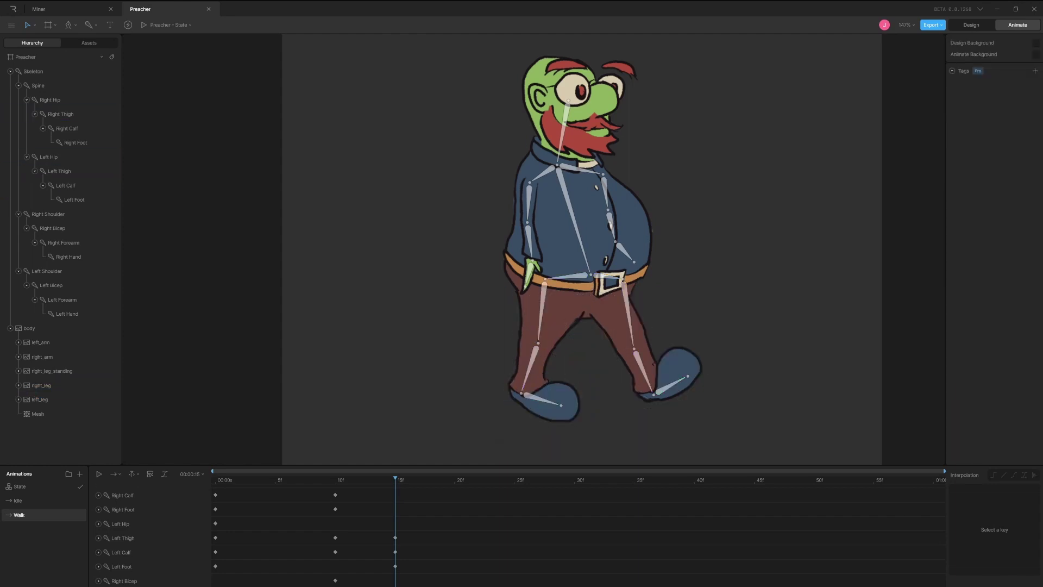
key(ctrl+shift+z)
key(ctrl+shift+z)
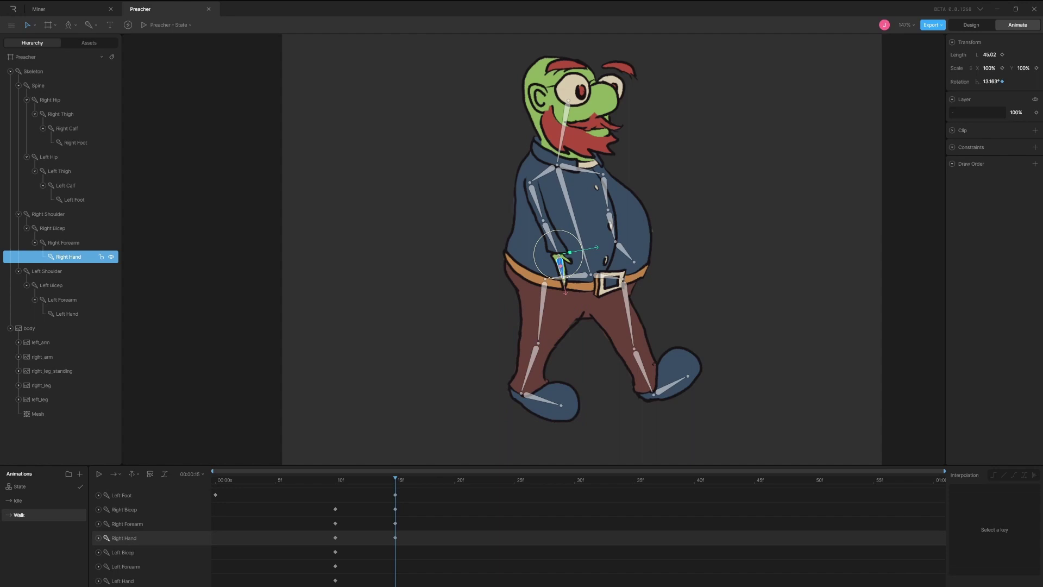
key(ctrl+shift+z)
key(ctrl+shift+z)
key(ctrl+shift+z)
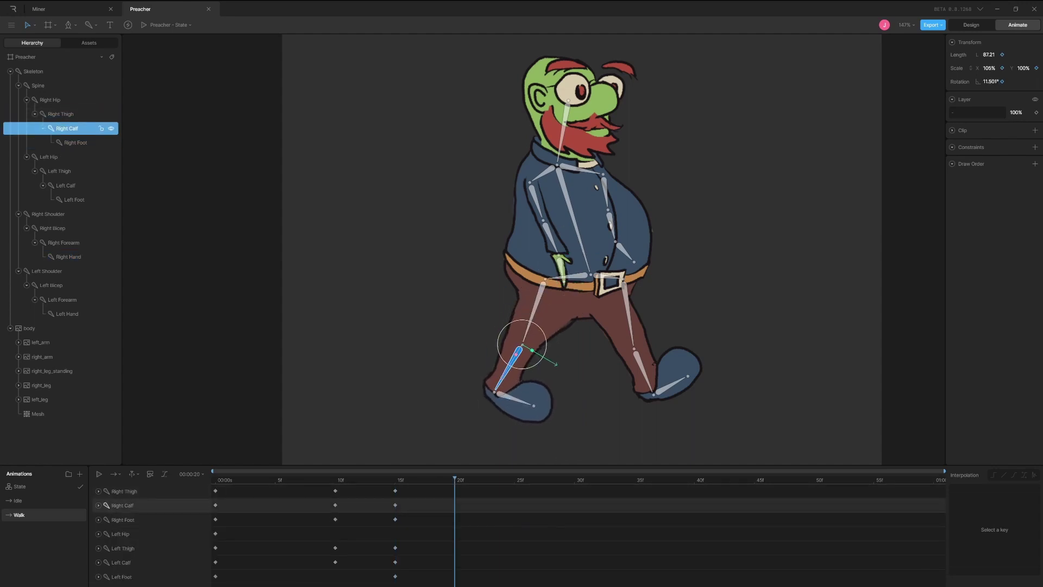
- Redo the leg, Skeleton and arm pose keys at frames 20 and 30
key(ctrl+shift+z)
key(ctrl+shift+z)
key(ctrl+shift+z)
key(ctrl+shift+z)
key(ctrl+shift+z)
key(ctrl+shift+z)
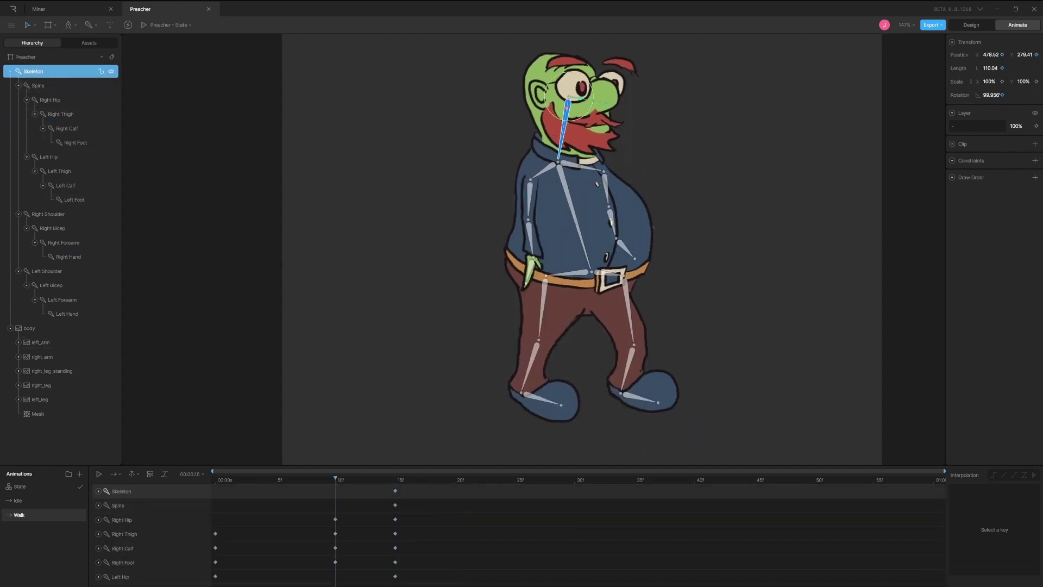
key(ctrl+shift+z)
key(ctrl+shift+z)
key(ctrl+shift+z)
key(ctrl+shift+z)
key(ctrl+shift+z)
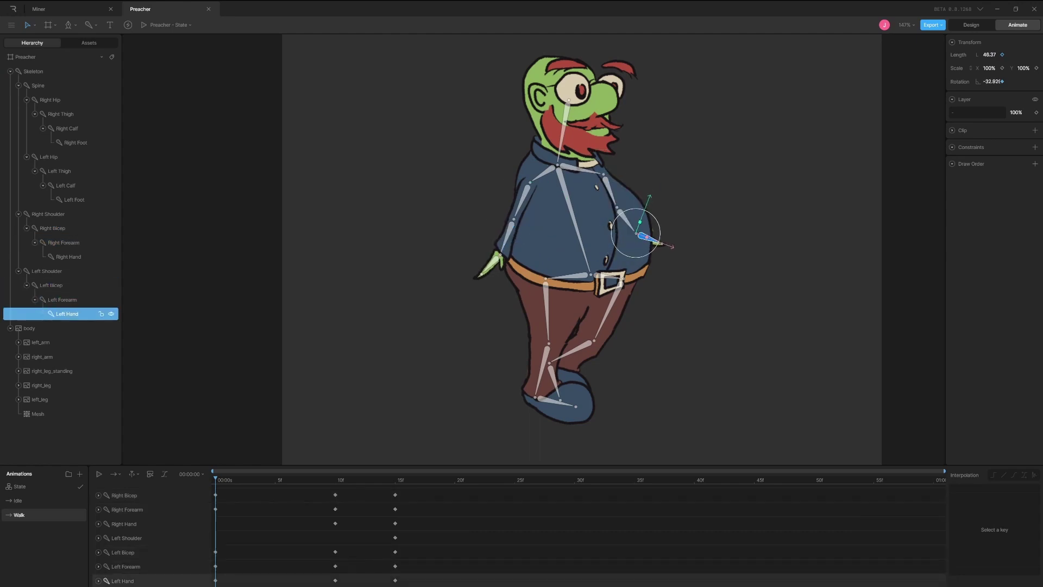
key(ctrl+shift+z)
key(ctrl+shift+z)
key(ctrl+shift+z)
key(ctrl+shift+z)
key(ctrl+shift+z)
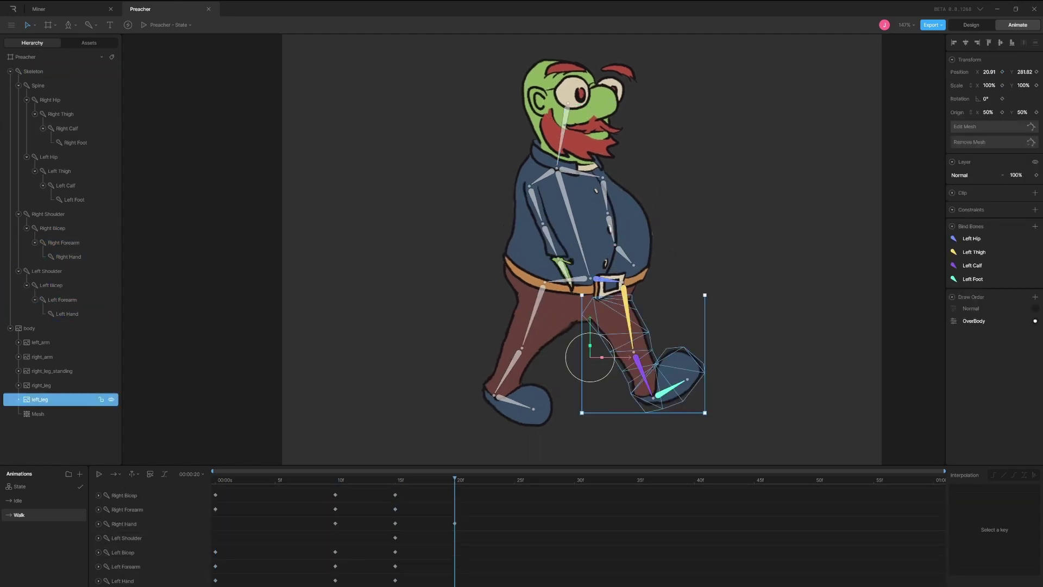
key(ctrl+shift+z)
key(ctrl+shift+z)
key(ctrl+shift+z)
key(ctrl+shift+z)
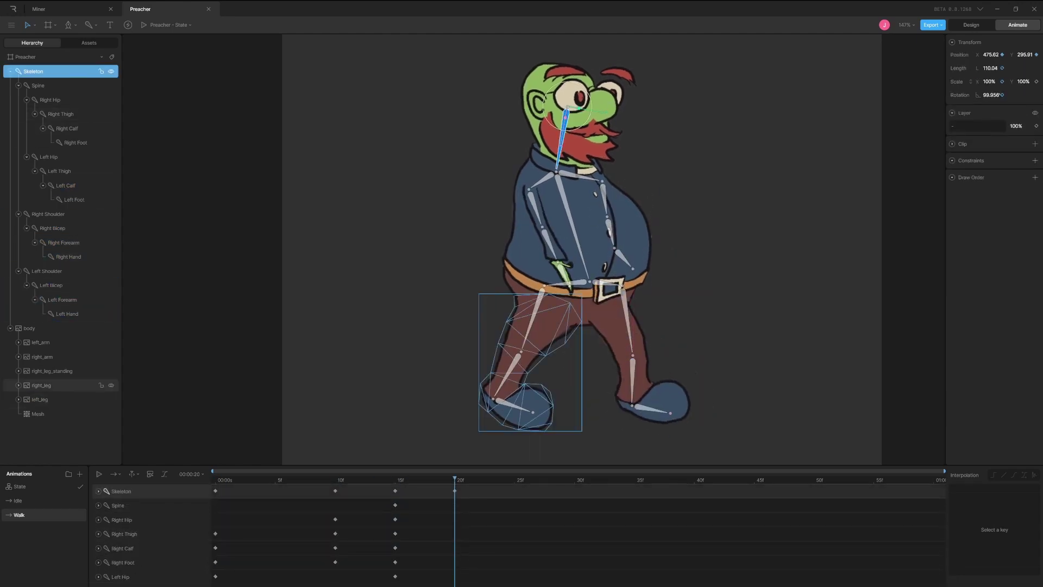
key(ctrl+shift+z)
key(ctrl+shift+z)
key(ctrl+shift+z)
key(ctrl+shift+z)
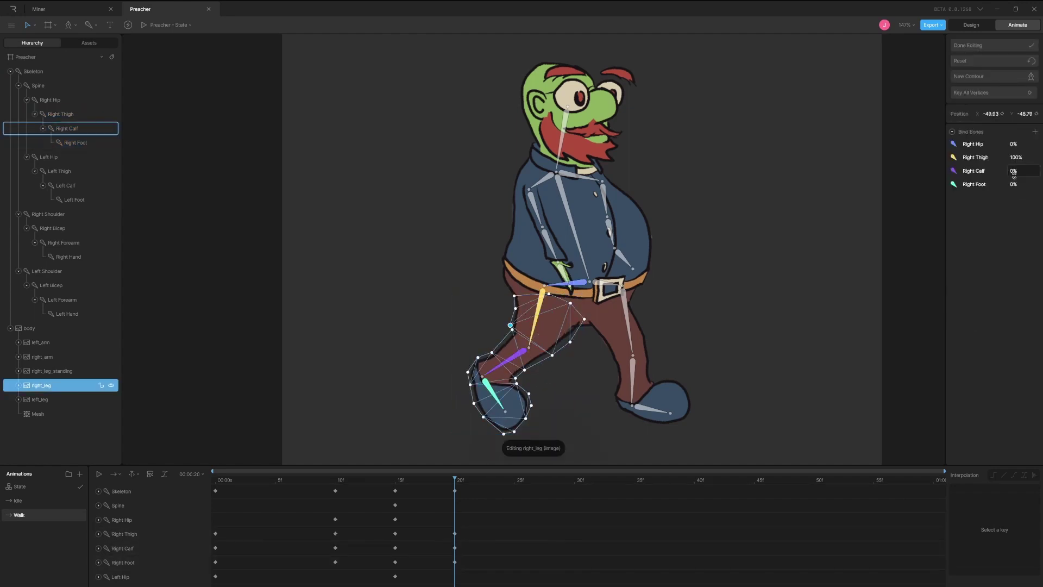
key(ctrl+shift+z)
key(ctrl+shift+z)
key(ctrl+shift+z)
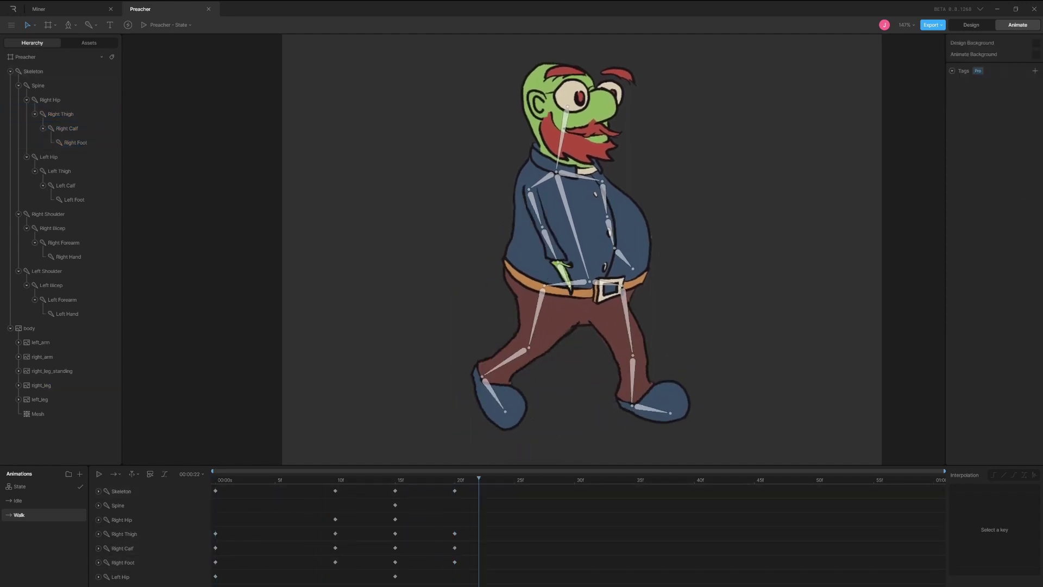
key(ctrl+shift+z)
key(ctrl+shift+z)
key(ctrl+shift+z)
key(ctrl+shift+z)
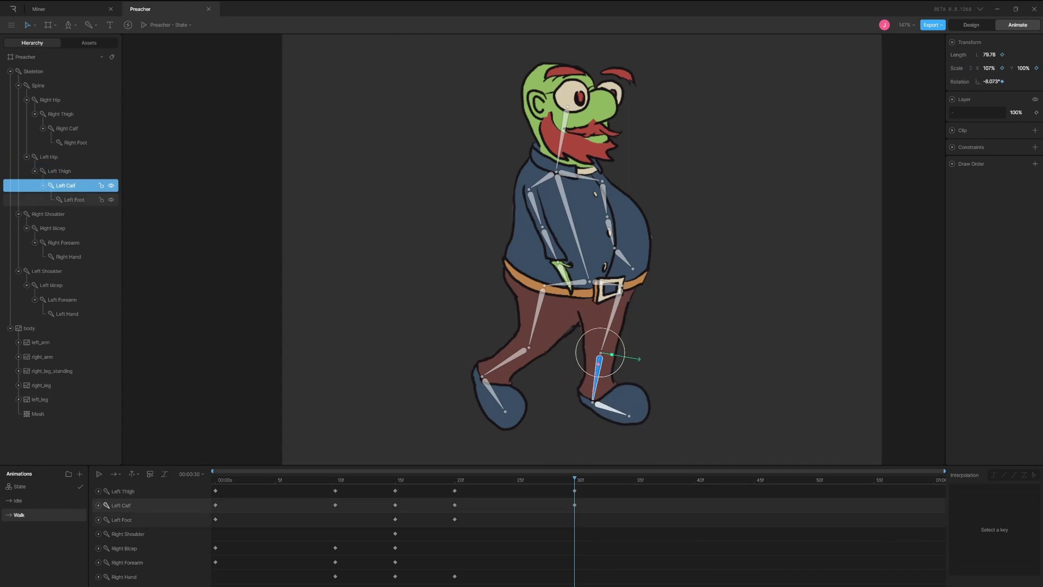
key(ctrl+shift+z)
key(ctrl+shift+z)
key(ctrl+shift+z)
key(ctrl+shift+z)
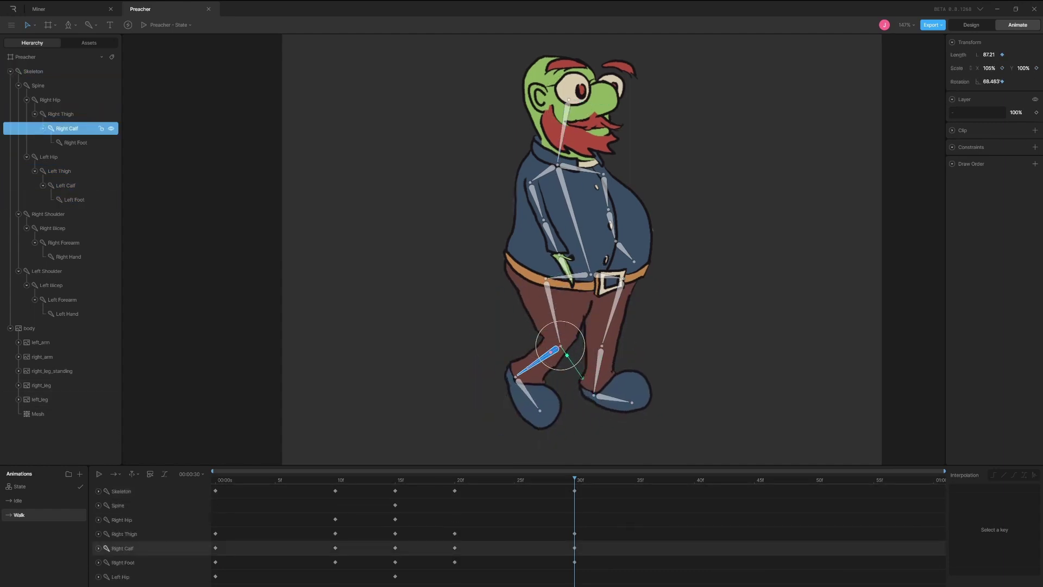
key(ctrl+shift+z)
key(ctrl+shift+z)
key(ctrl+shift+z)
key(ctrl+shift+z)
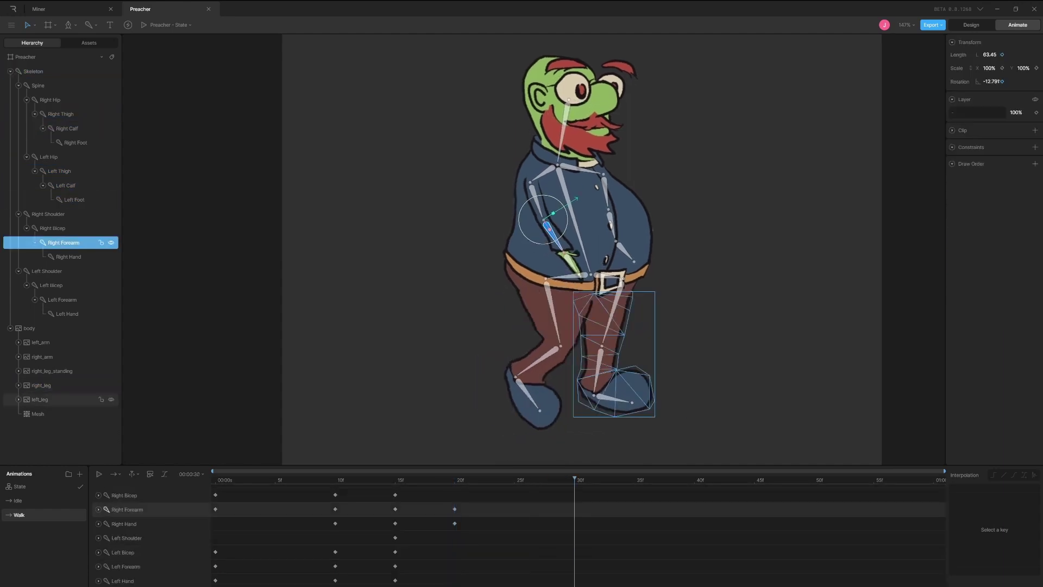
key(ctrl+shift+z)
key(ctrl+shift+z)
key(ctrl+shift+z)
key(ctrl+shift+z)
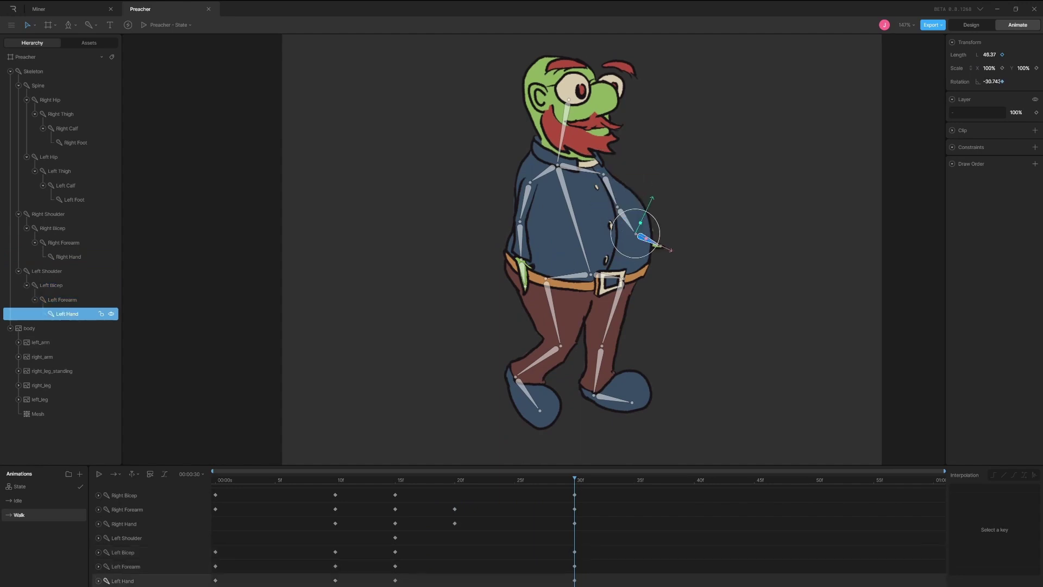
- Redo the remaining leg, foot and arm poses at frames 40, 45 and 50
key(ctrl+shift+z)
key(ctrl+shift+z)
key(ctrl+shift+z)
key(ctrl+shift+z)
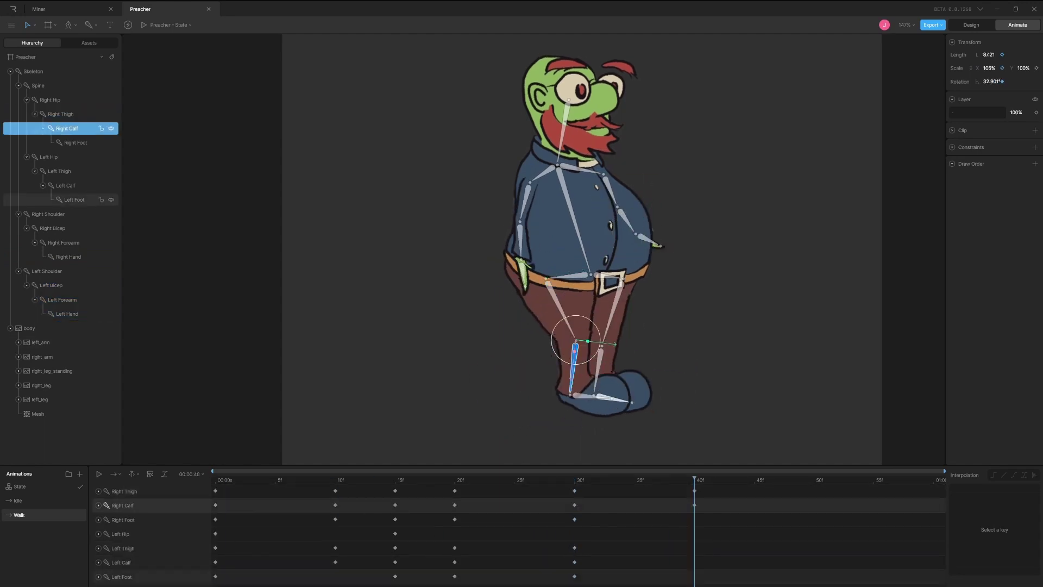
key(ctrl+shift+z)
key(ctrl+shift+z)
key(ctrl+shift+z)
key(ctrl+shift+z)
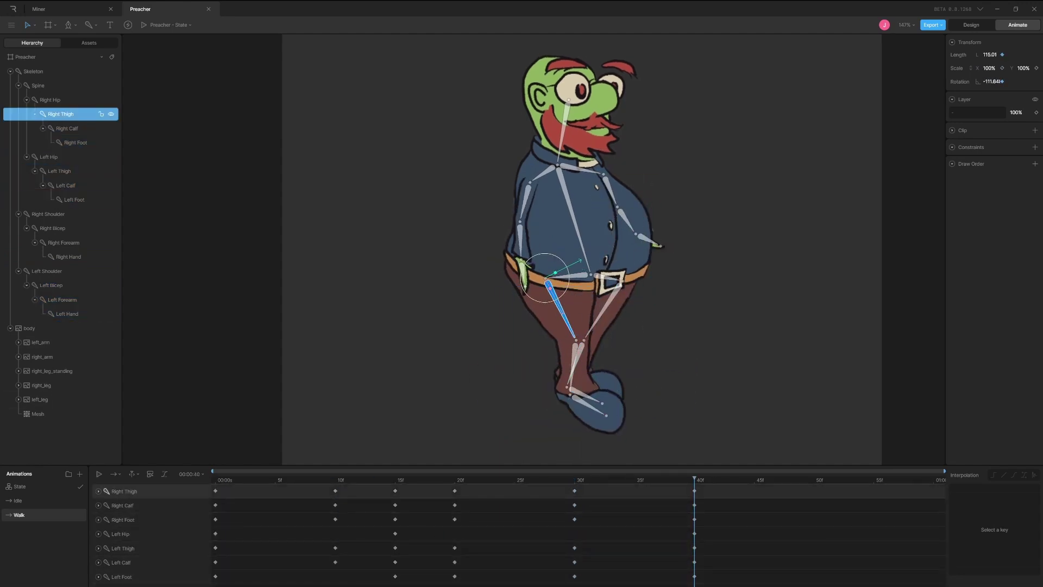
key(ctrl+shift+z)
key(ctrl+shift+z)
key(ctrl+shift+z)
key(ctrl+shift+z)
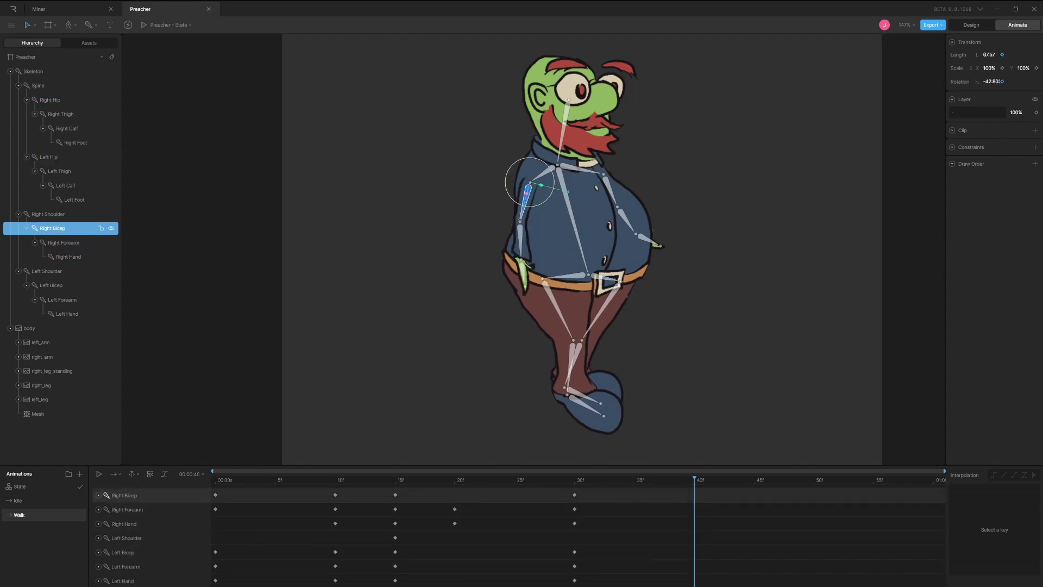
key(ctrl+shift+z)
key(ctrl+shift+z)
key(ctrl+shift+z)
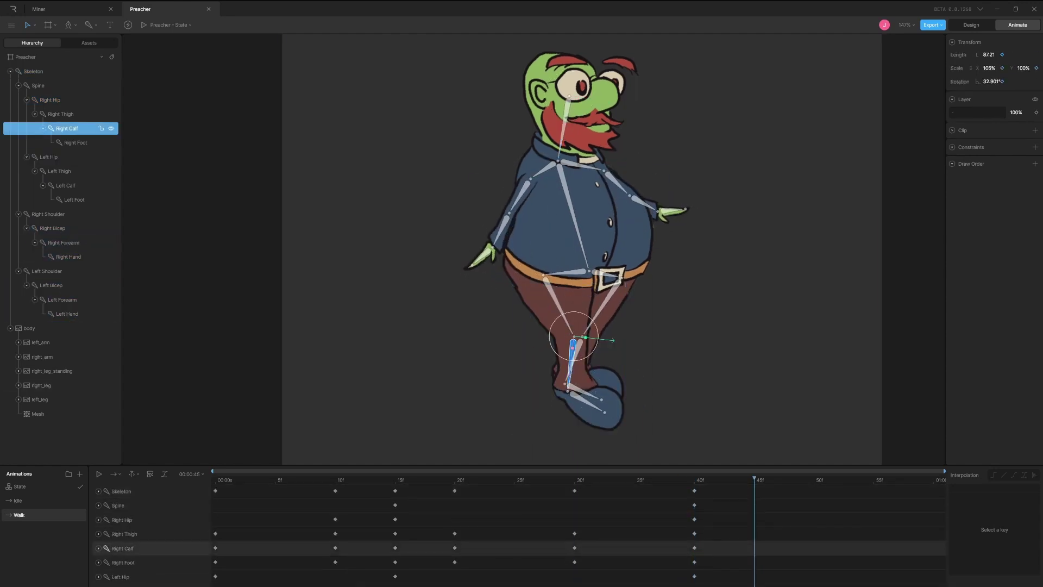
key(ctrl+shift+z)
key(ctrl+shift+z)
key(ctrl+shift+z)
key(ctrl+shift+z)
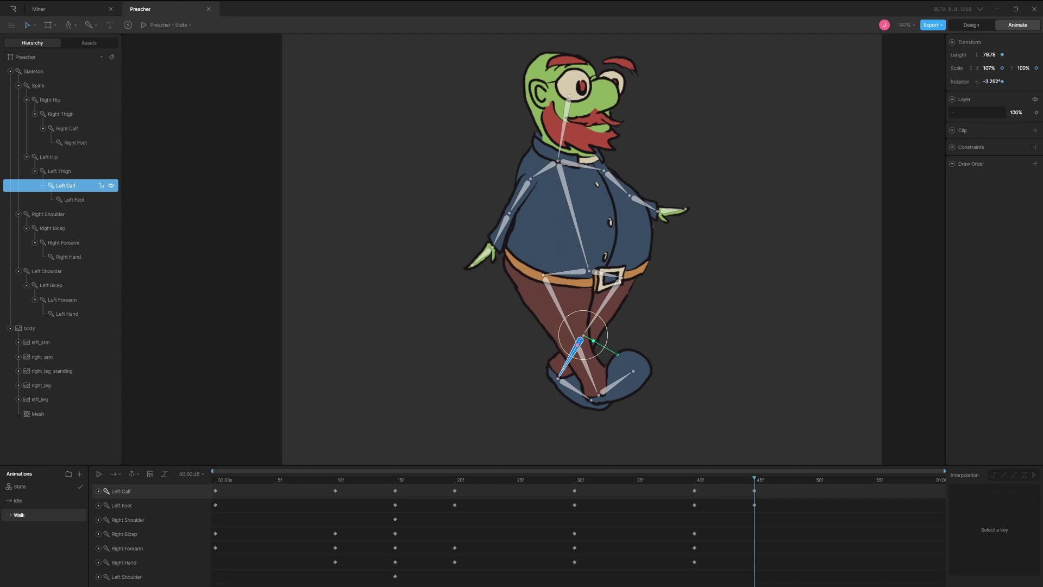
key(ctrl+shift+z)
key(ctrl+shift+z)
key(ctrl+shift+z)
key(ctrl+shift+z)
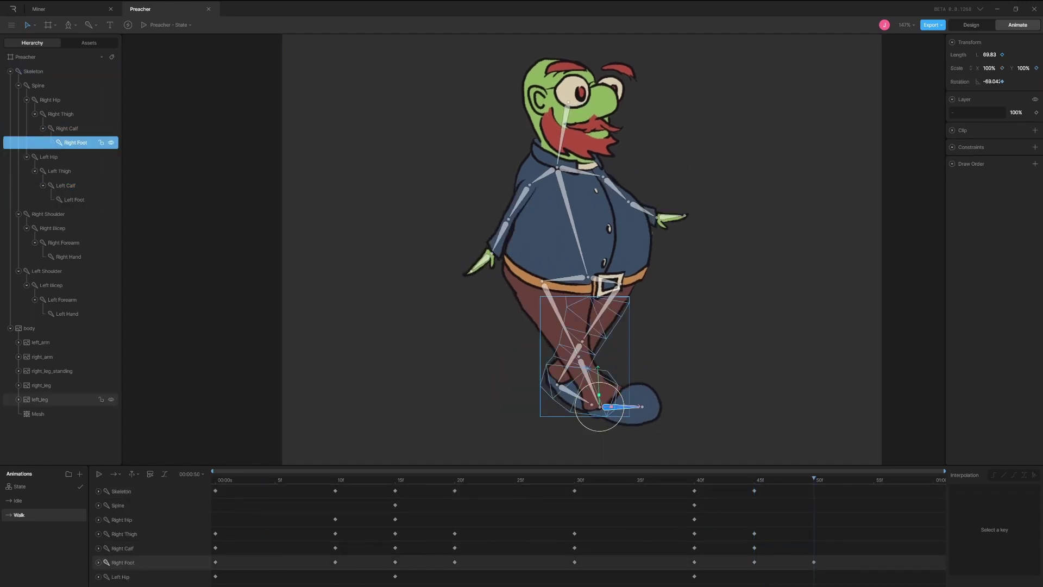
key(ctrl+shift+z)
key(ctrl+shift+z)
key(ctrl+shift+z)
key(ctrl+shift+z)
key(ctrl+shift+z)
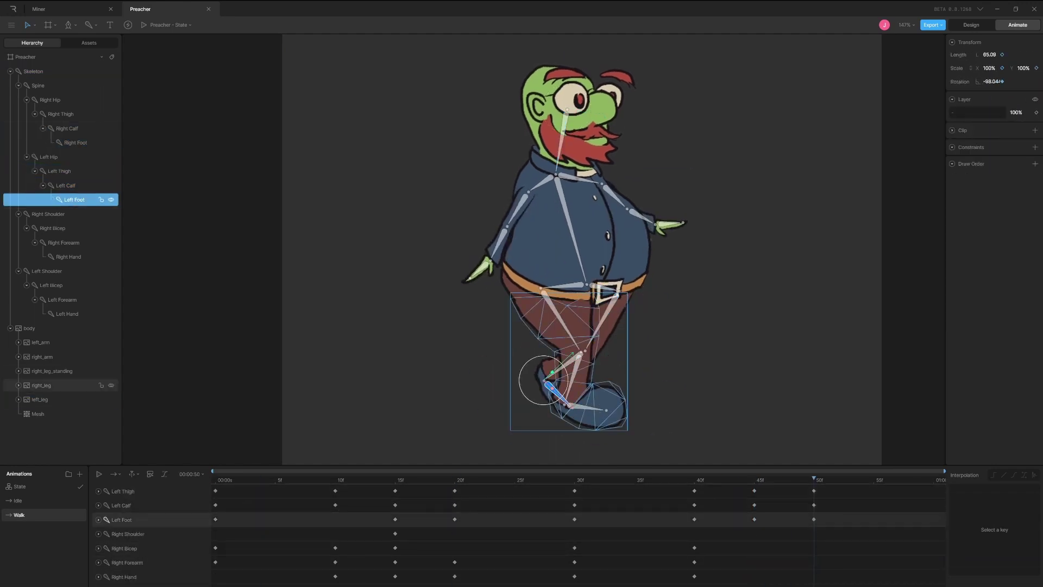
key(ctrl+shift+z)
key(ctrl+shift+z)
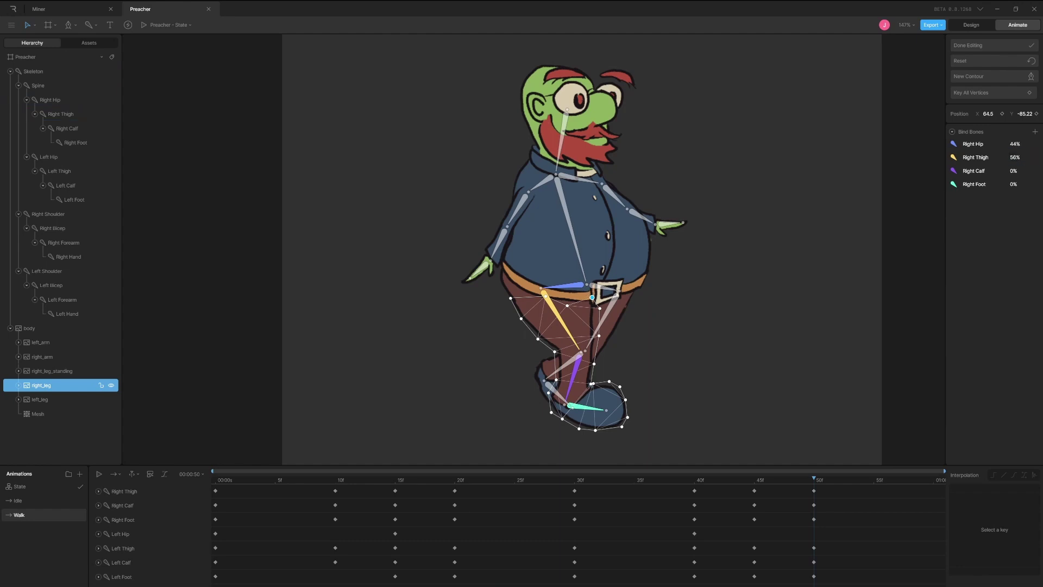
key(ctrl+shift+z)
key(ctrl+shift+z)
key(ctrl+shift+z)
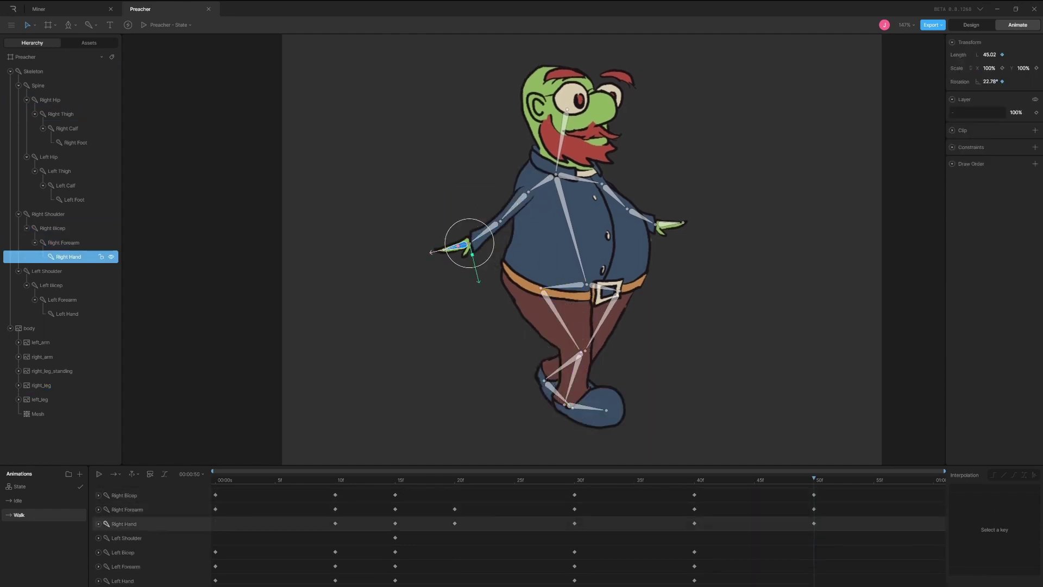
key(ctrl+shift+z)
key(ctrl+shift+z)
key(ctrl+shift+z)
- Filter the timeline to the selected bones and set Walk's loop mode to Loop while it plays
drag(280, 466, 280, 440)
click(150, 348)
click(99, 448)
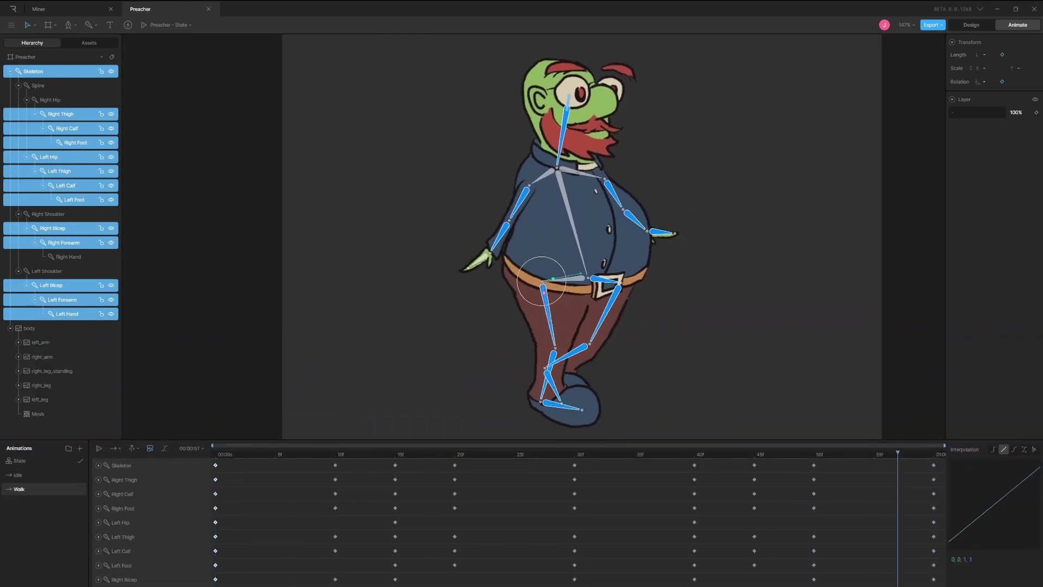
click(113, 447)
click(122, 488)
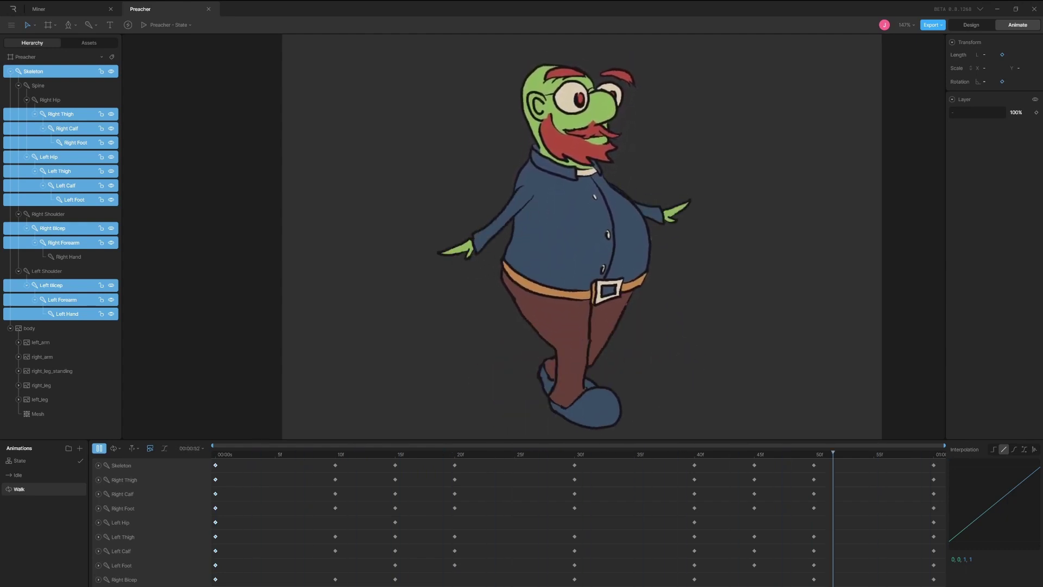
click(20, 460)
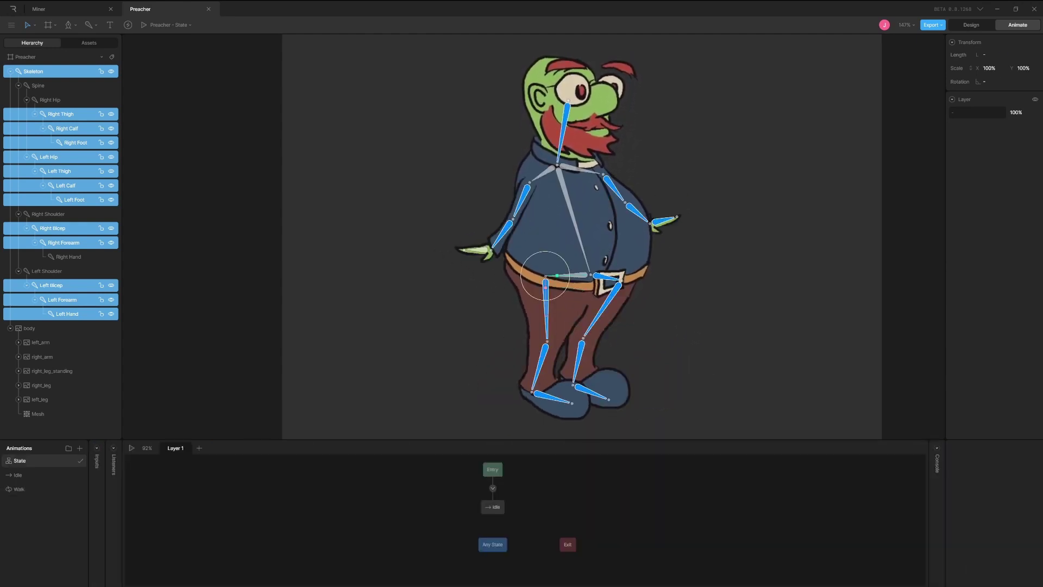
click(19, 489)
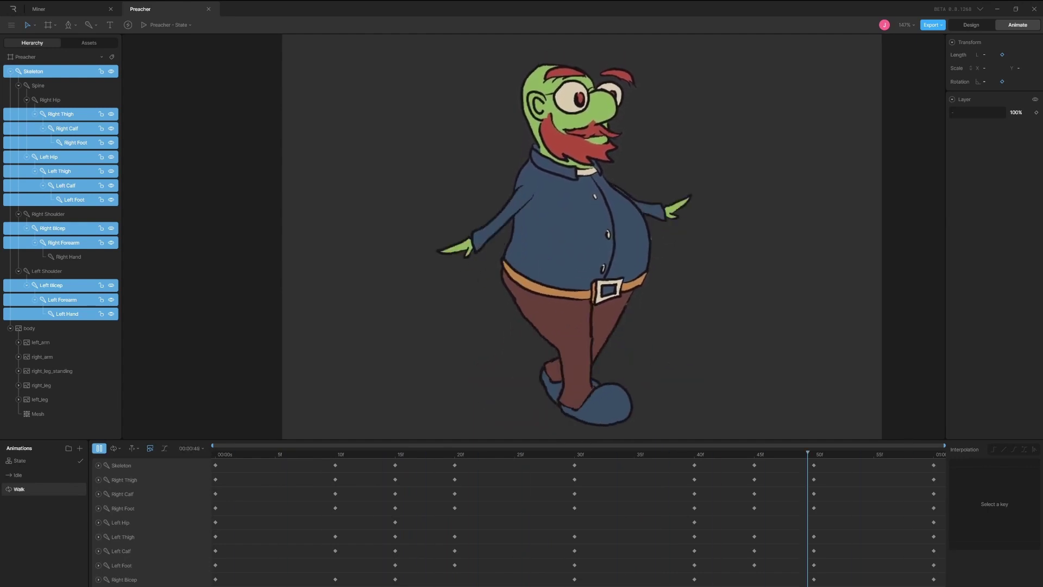
key(space)
- Select the key columns at frames 0, 10, 15, 20 and 45 to review their interpolation
click(216, 465)
drag(329, 462, 357, 548)
drag(374, 461, 409, 584)
drag(437, 461, 463, 557)
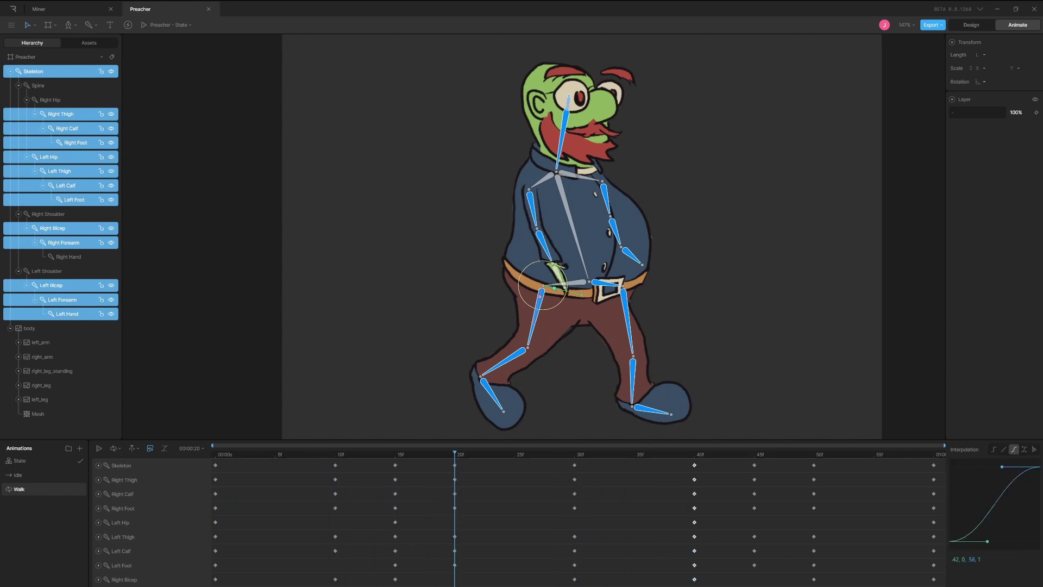
drag(732, 461, 760, 585)
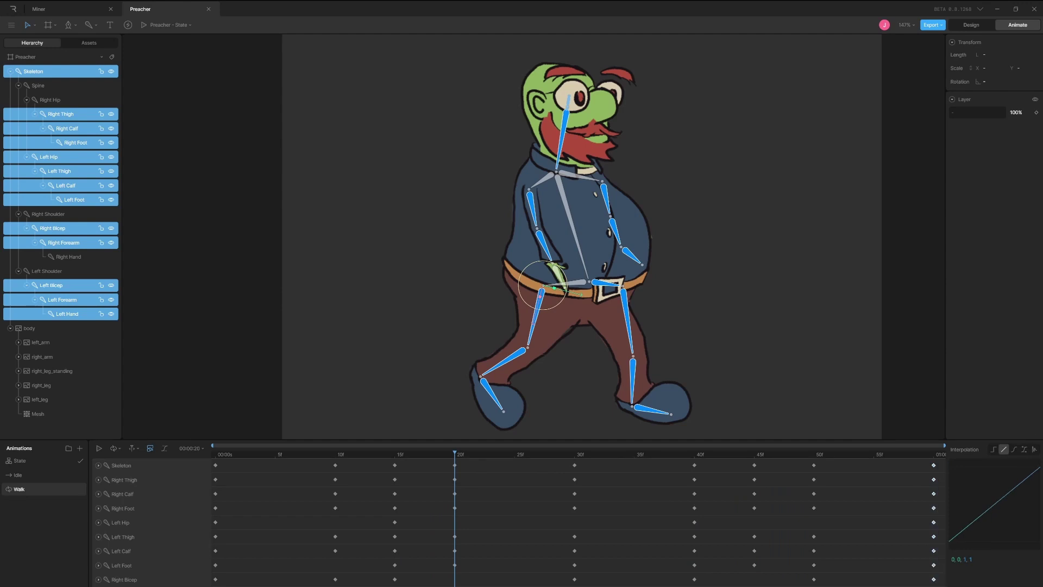
- Place Walk in the state graph, link Idle to Walk, and add a Walking Boolean input
click(20, 461)
drag(19, 517, 582, 519)
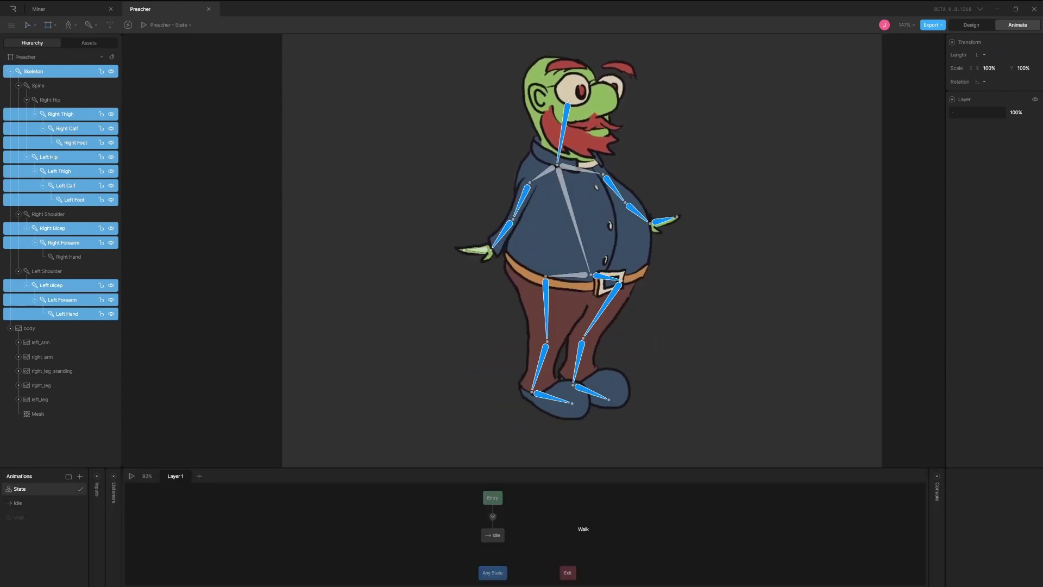
drag(508, 535, 541, 528)
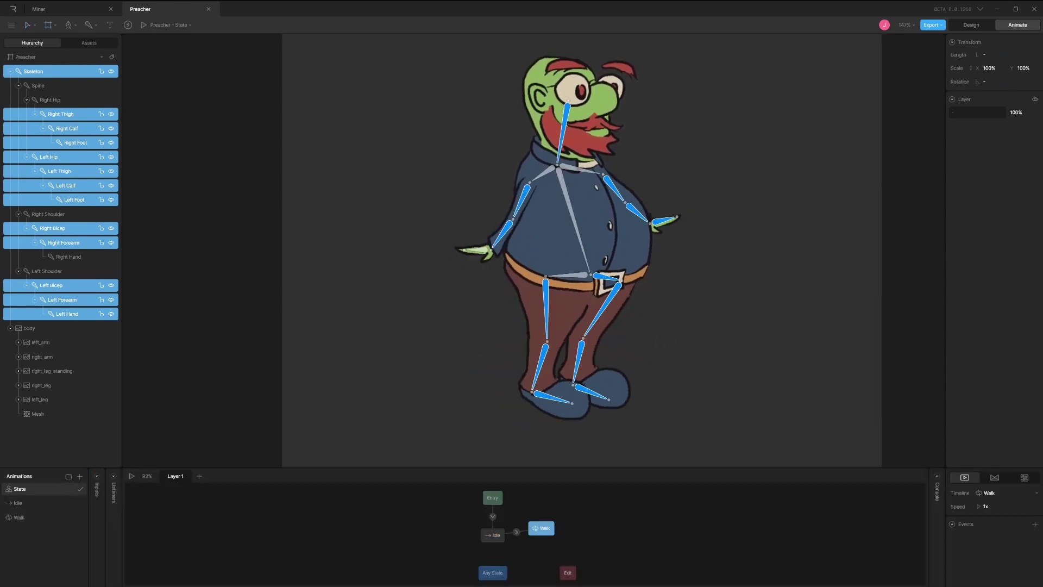
click(520, 531)
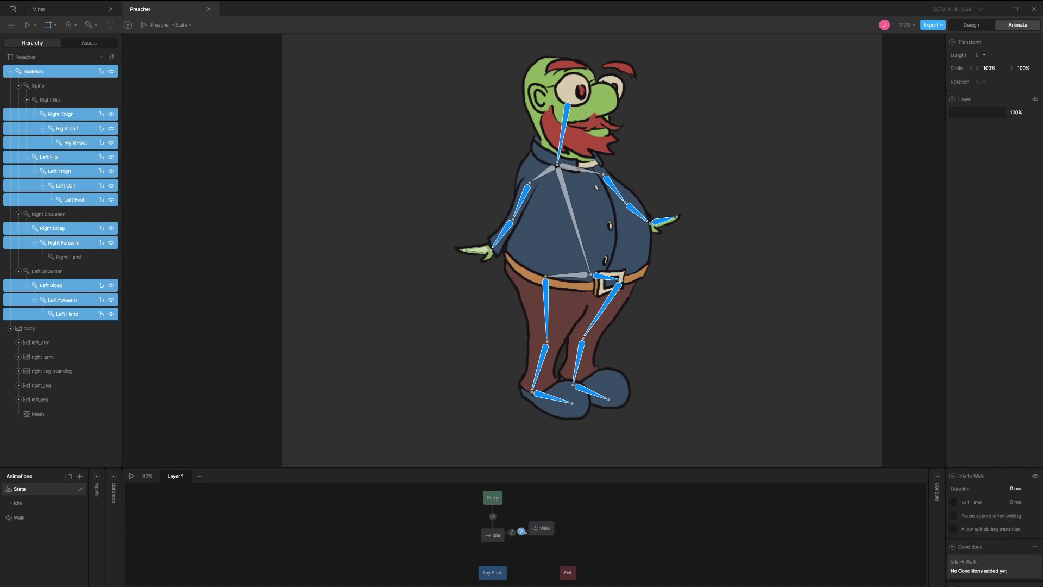
click(97, 489)
click(162, 476)
click(173, 519)
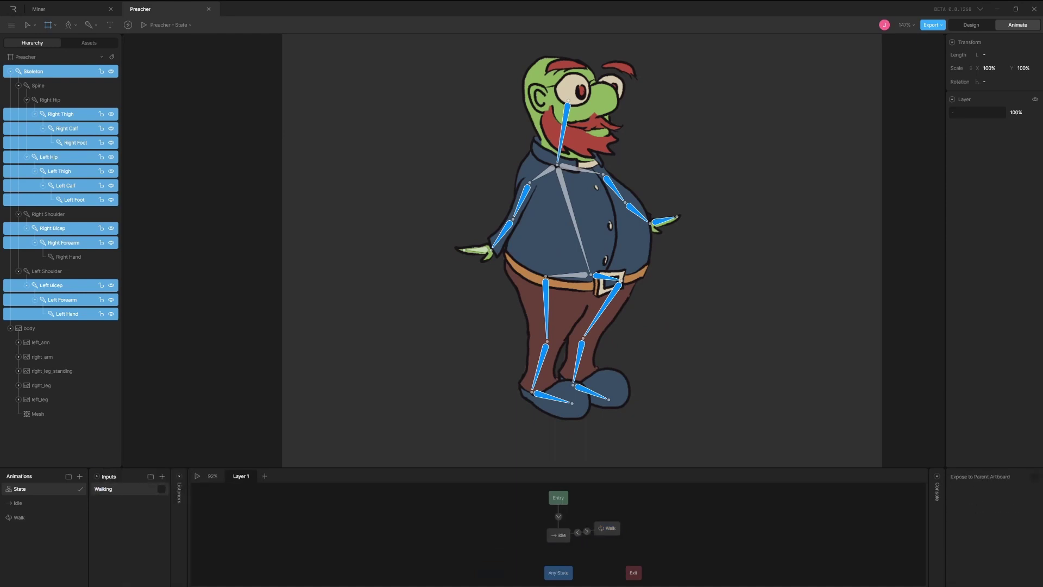
- Give the Idle→Walk transition a cubic ease and a Walking condition, then test playback
click(587, 532)
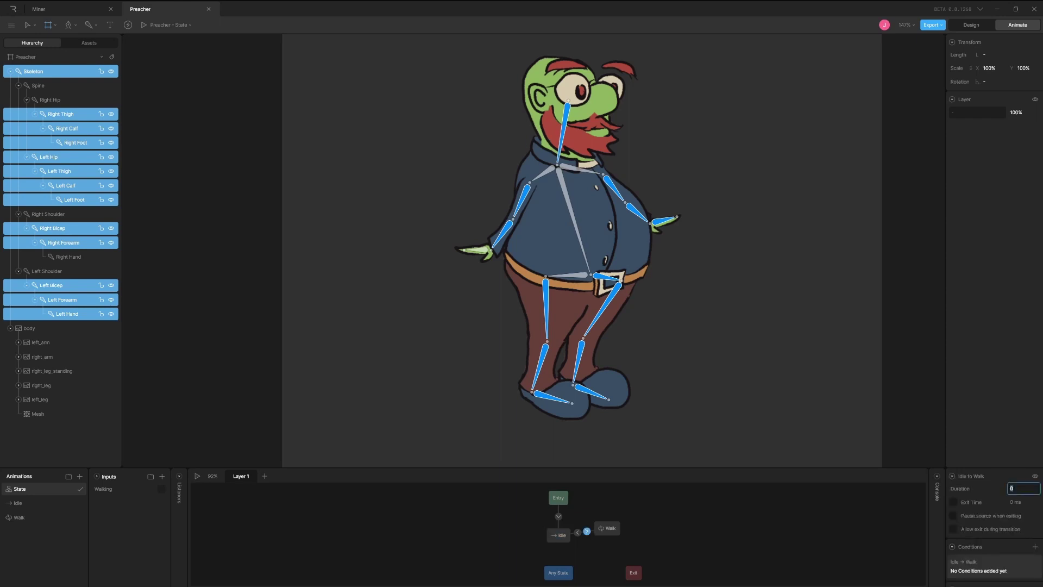
drag(957, 468, 957, 424)
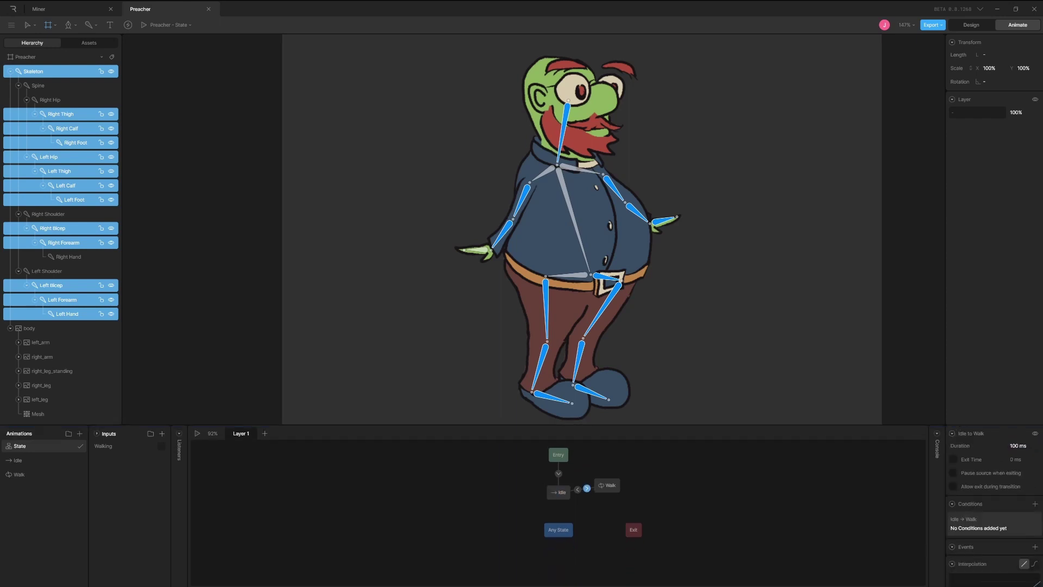
click(1034, 563)
click(1035, 504)
click(1016, 531)
key(space)
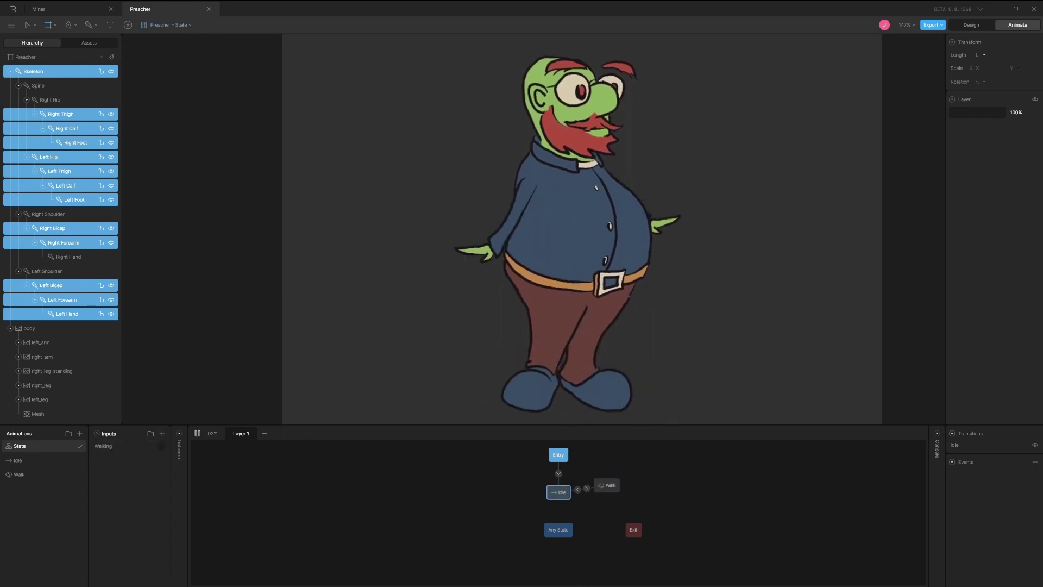
key(space)
- In the Walk animation, key the right_leg layer's opacity at frame 0
click(19, 474)
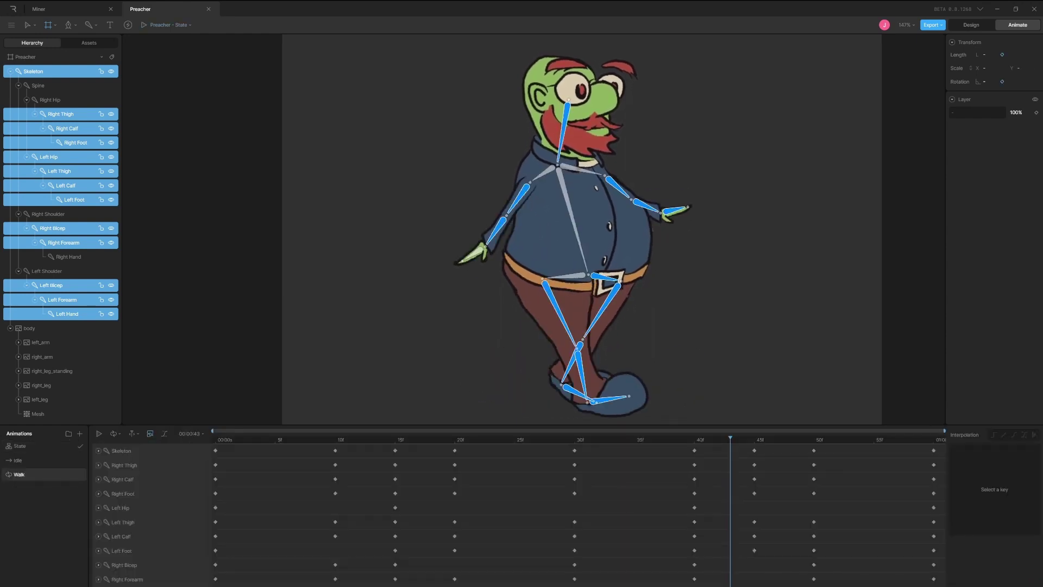
click(42, 384)
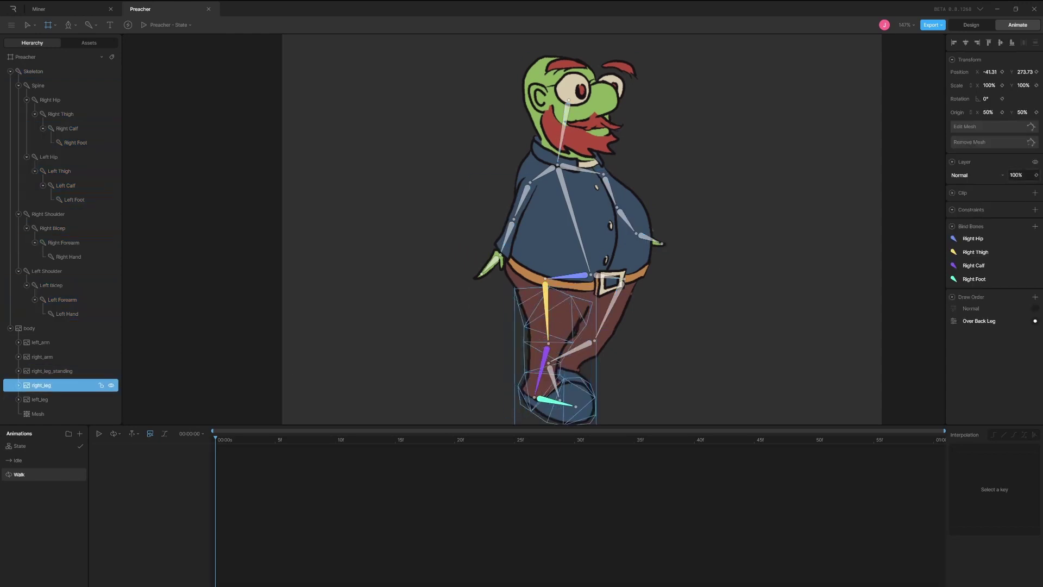
click(1036, 175)
- Play the state machine and toggle Walking off, on, and off to test idle versus walking
click(19, 445)
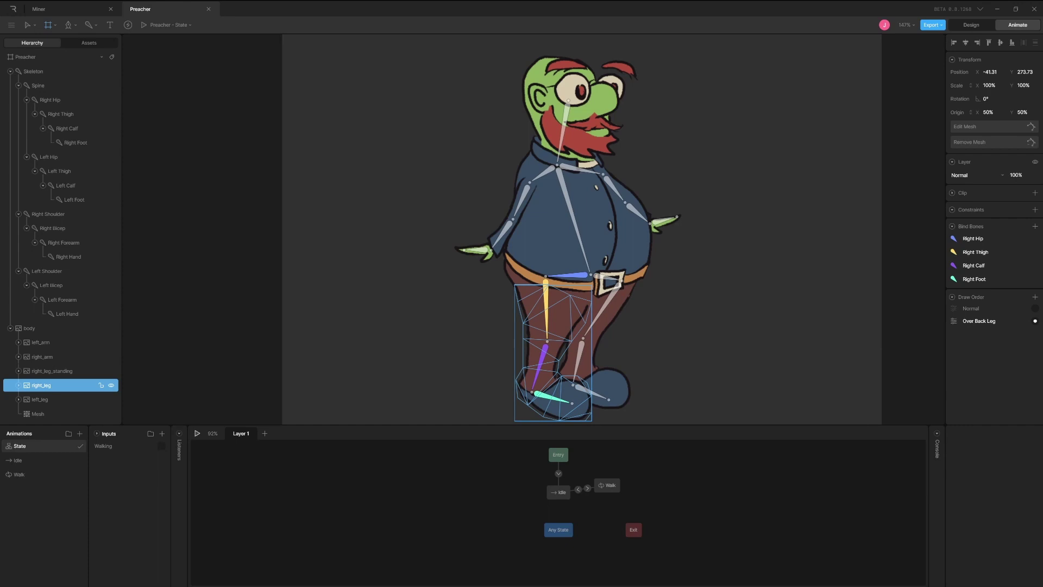
key(space)
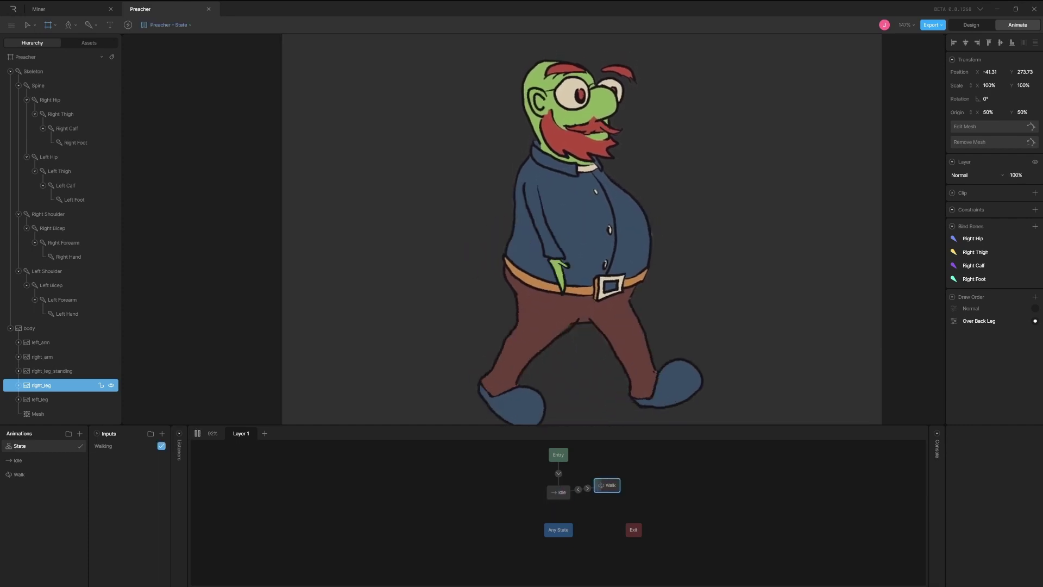
click(161, 445)
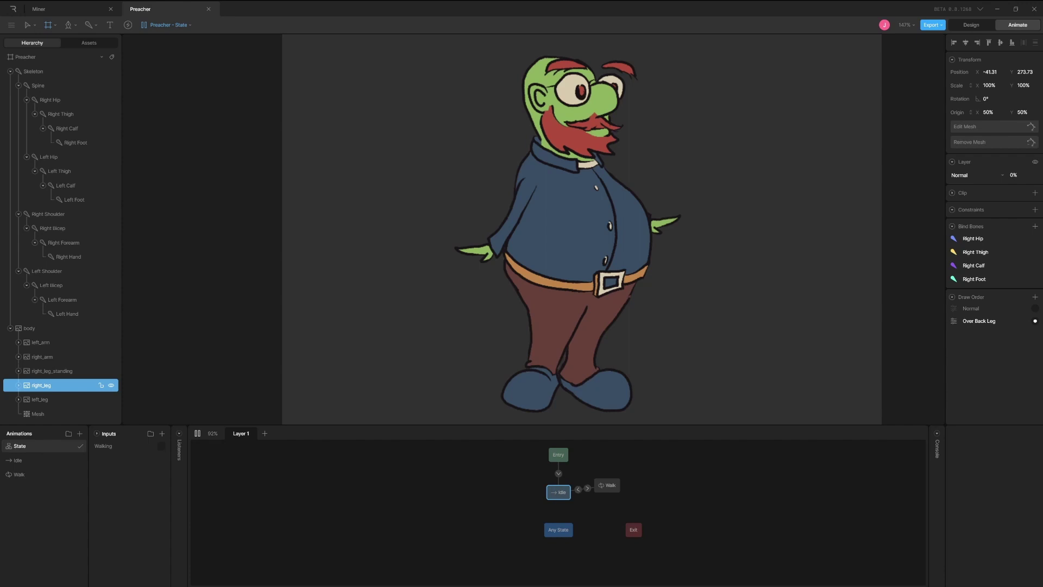
click(161, 446)
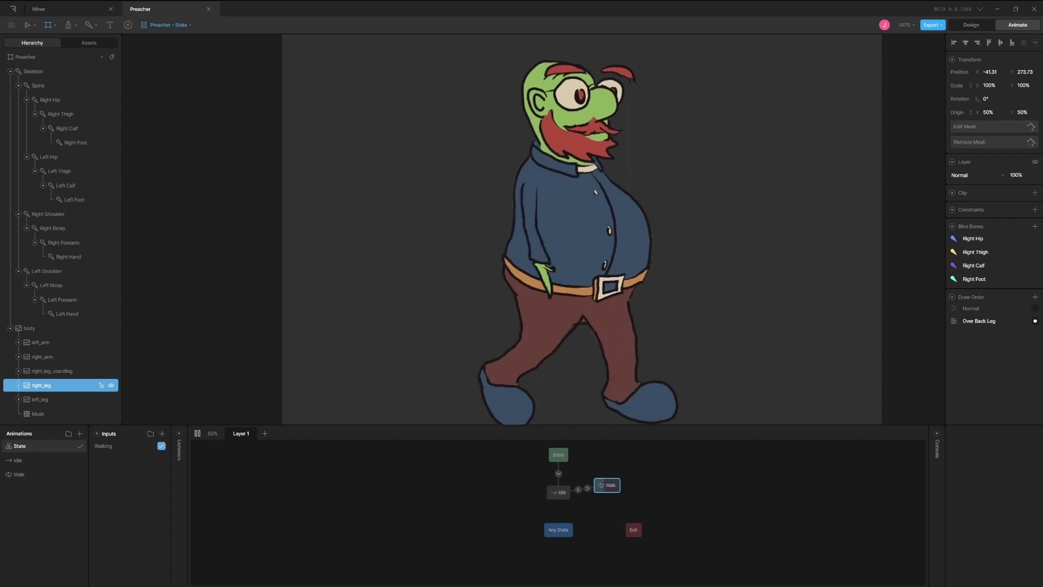
click(161, 445)
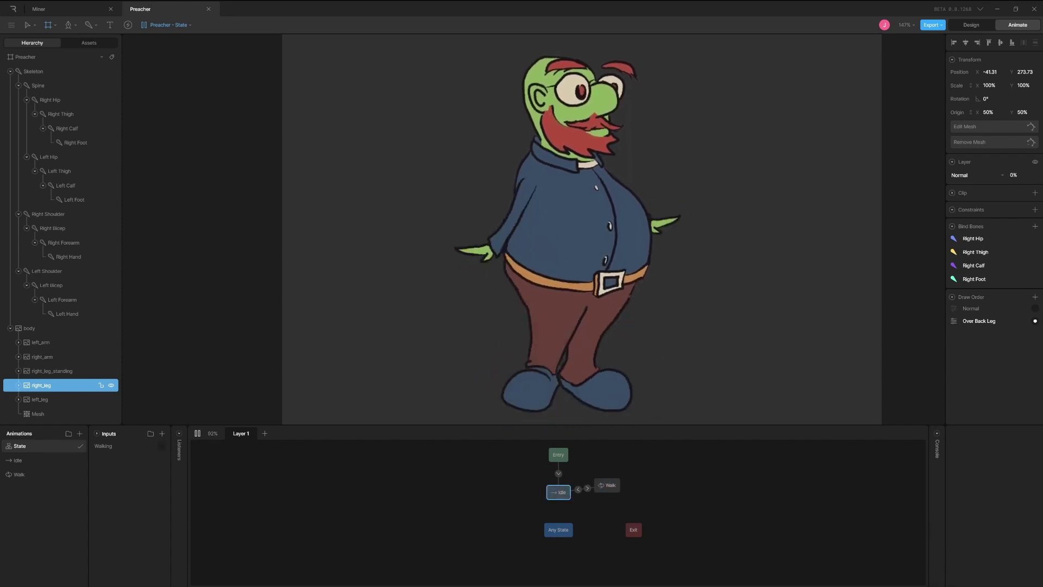